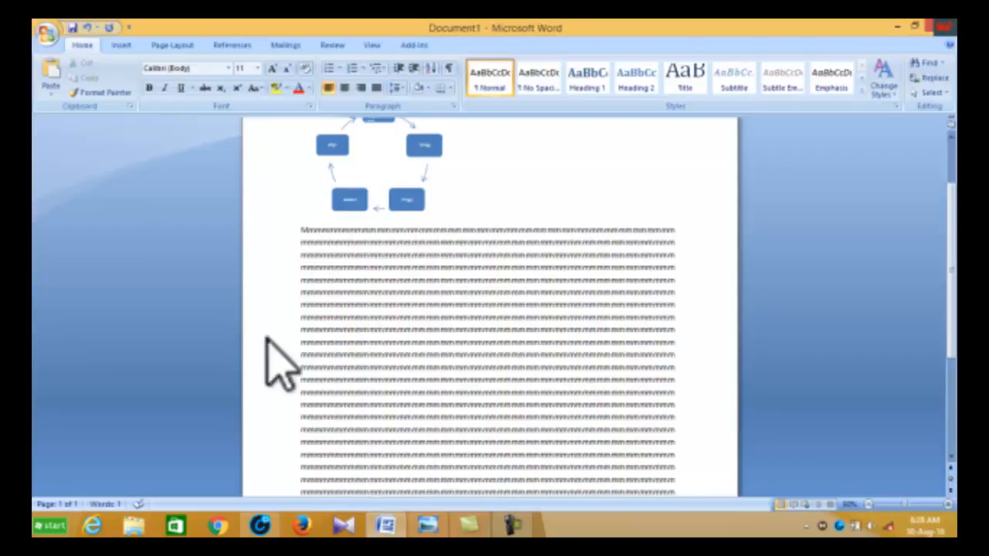
Step: Position the SmartArt cycle diagram in the middle left of the page with square text wrapping
scroll(535, 398, up, 2)
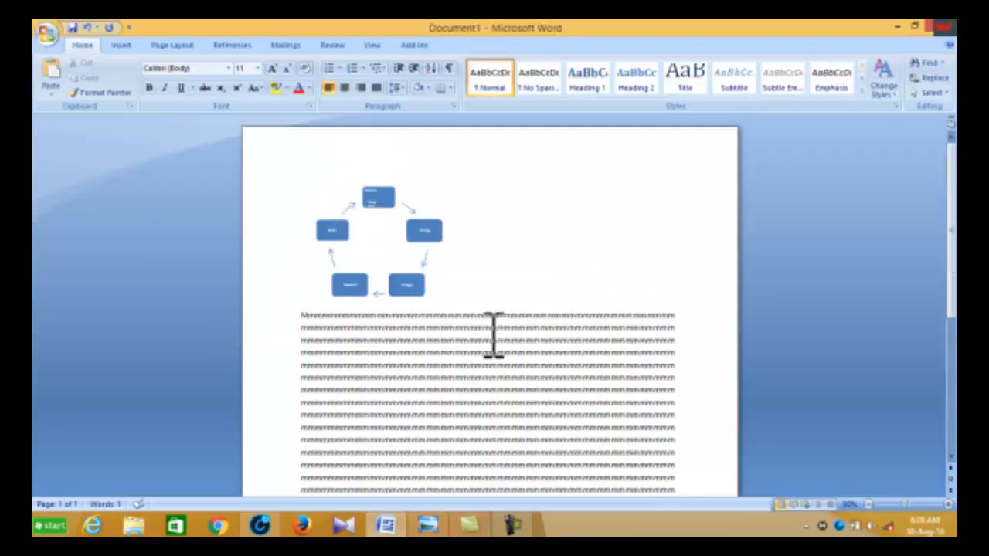
click(424, 229)
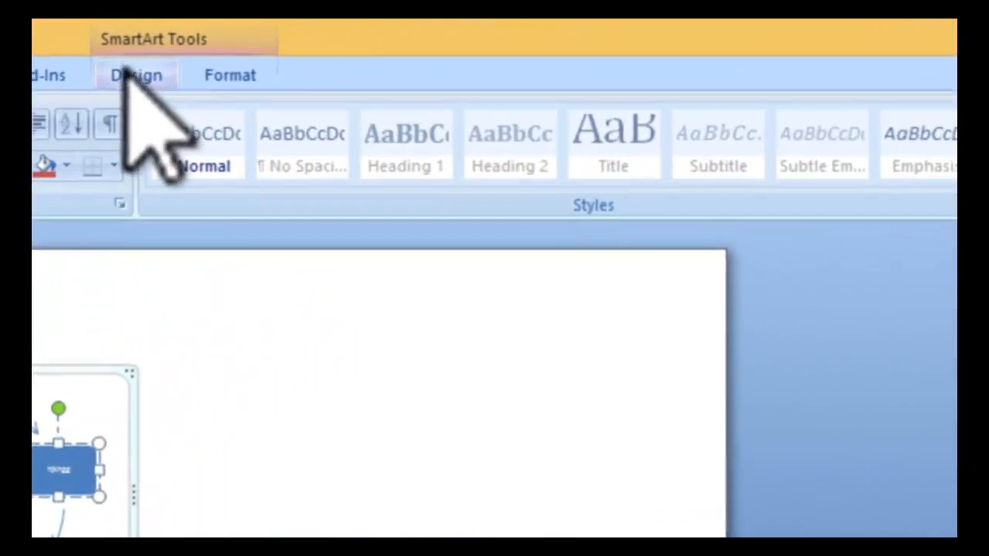
click(455, 44)
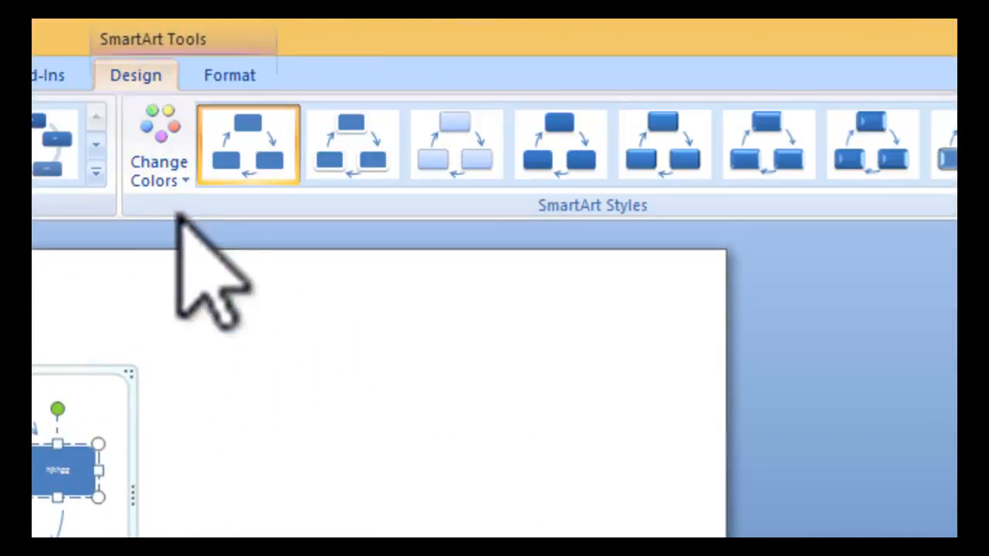
click(232, 78)
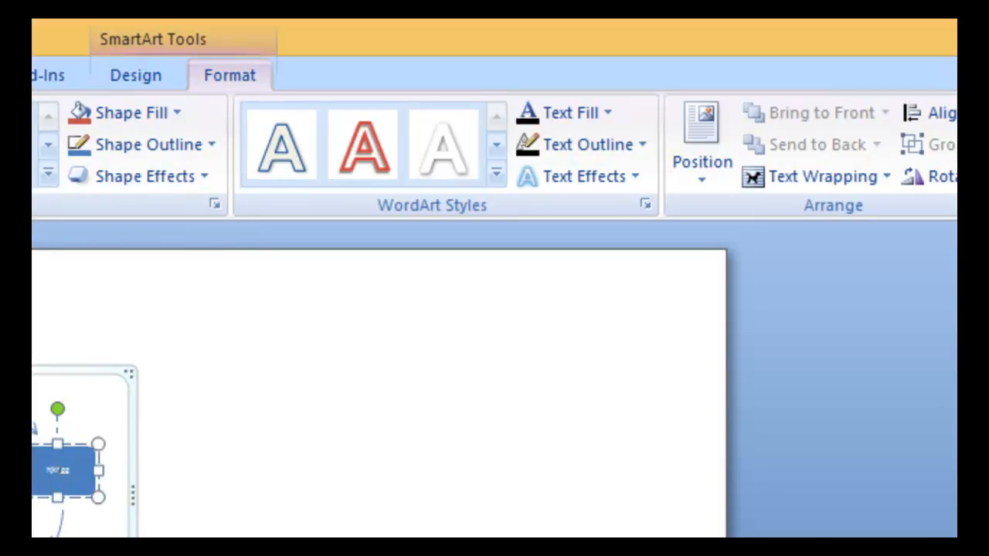
click(725, 174)
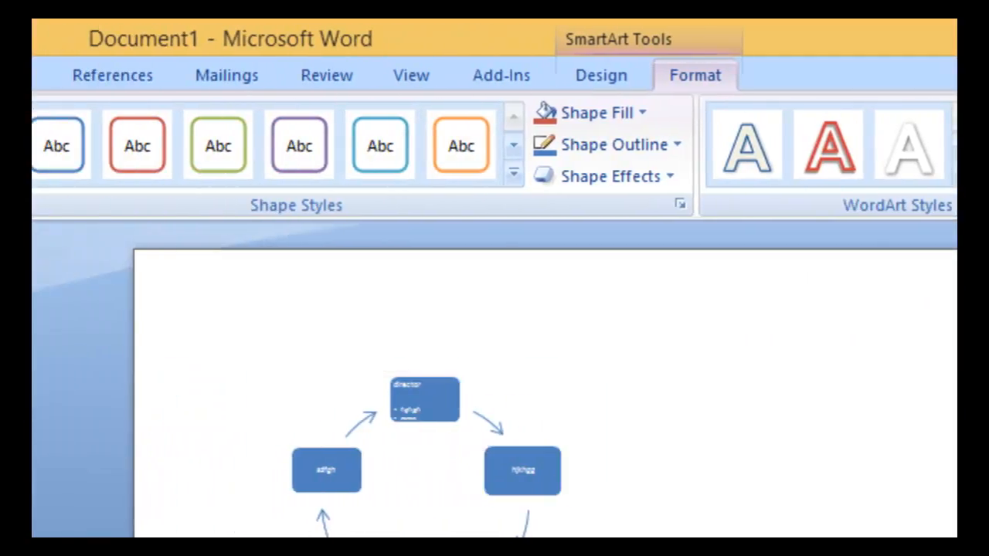
text(Mmmmmmmmmmmmmmmmmmmmmmmmmmmmmmmmmmmmmmmmmmmmmmmmmmmmmmmmmmmmmmmmmmmmmmmmmmmmmmmmmmmmmmmmmmmmmmmmmmmmmmmmmmmmmmmmmmmmmmmmmmmmmmmmmmmmmmmmmmmmmmmmm)
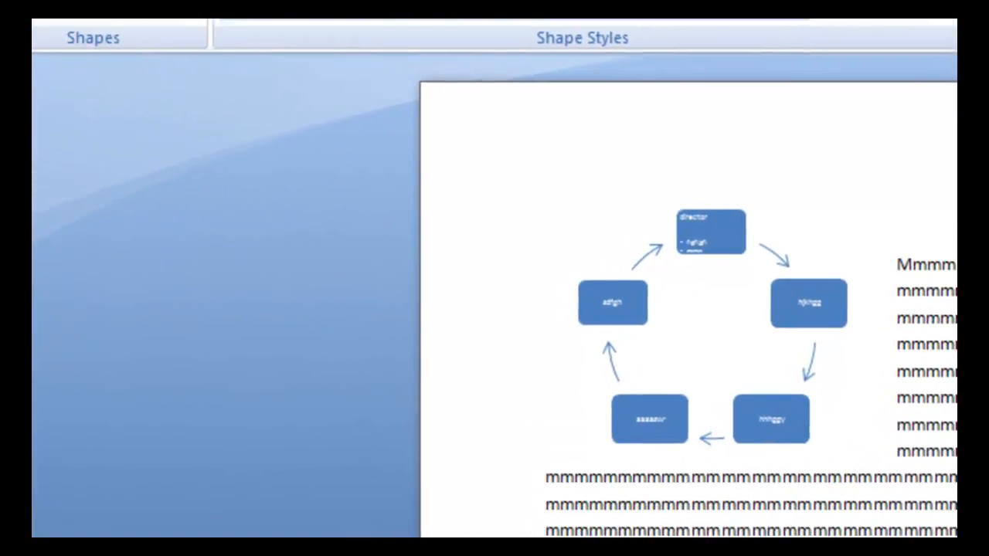
click(522, 470)
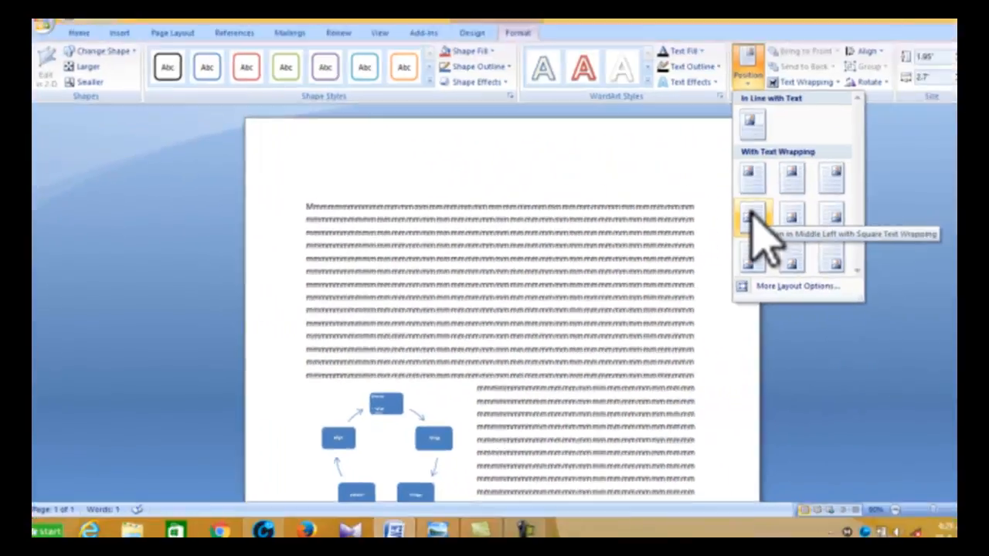
click(732, 217)
click(679, 214)
scroll(618, 294, down, 5)
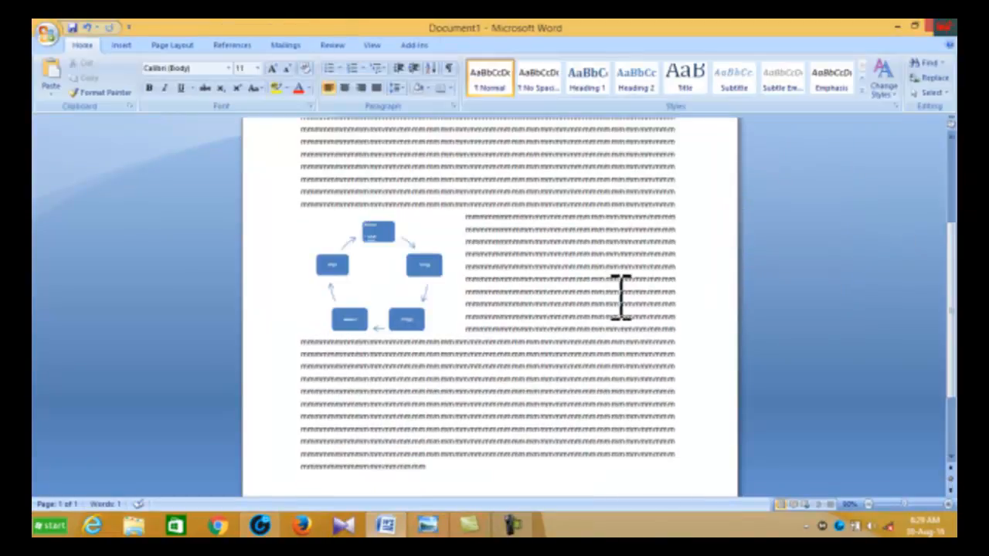
scroll(417, 274, down, 3)
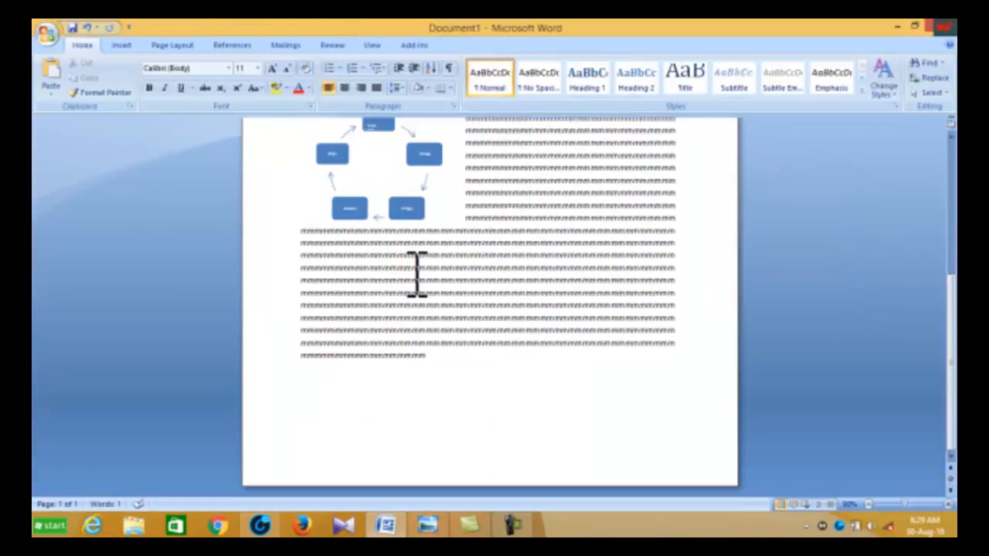
scroll(417, 274, up, 5)
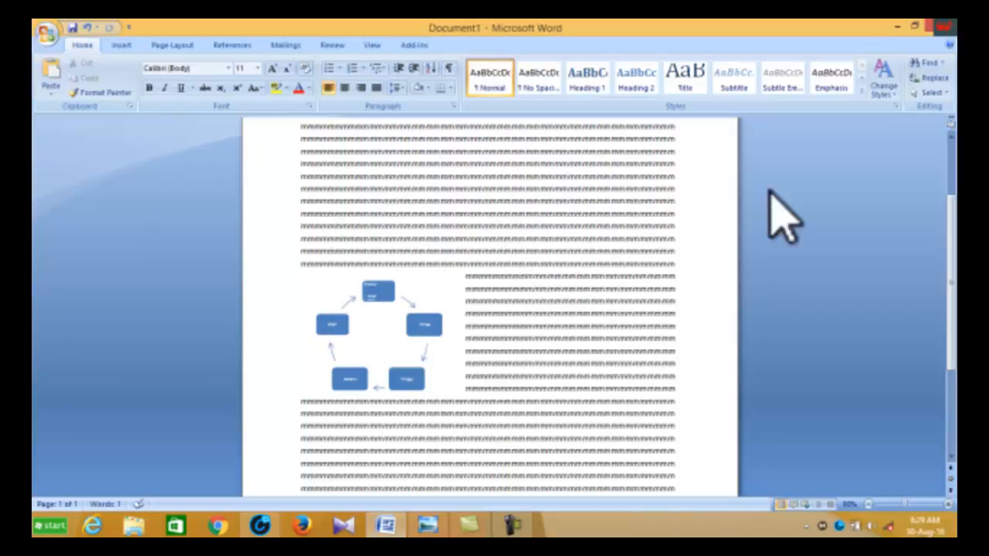
Step: Try Behind Text wrapping on the SmartArt diagram and undo it
click(380, 292)
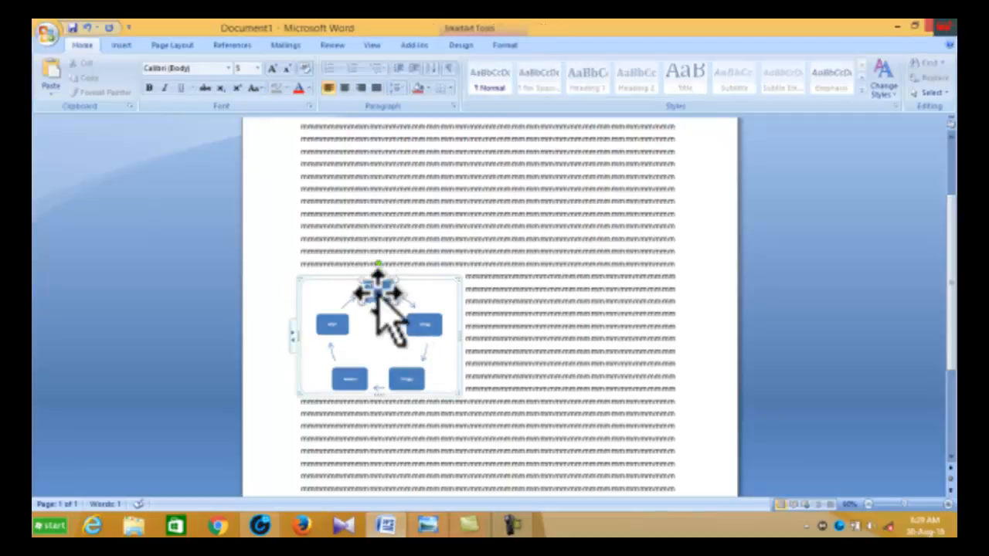
click(503, 45)
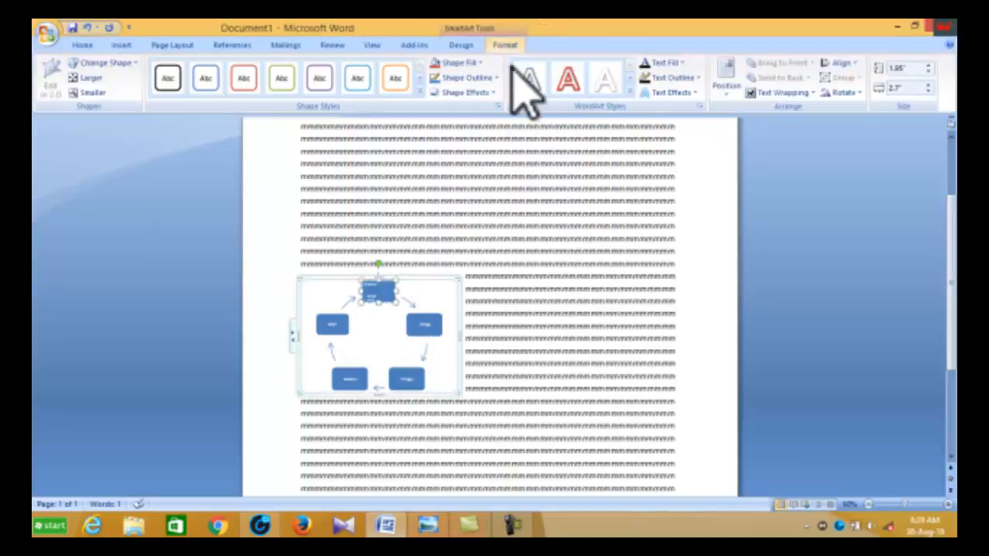
click(814, 93)
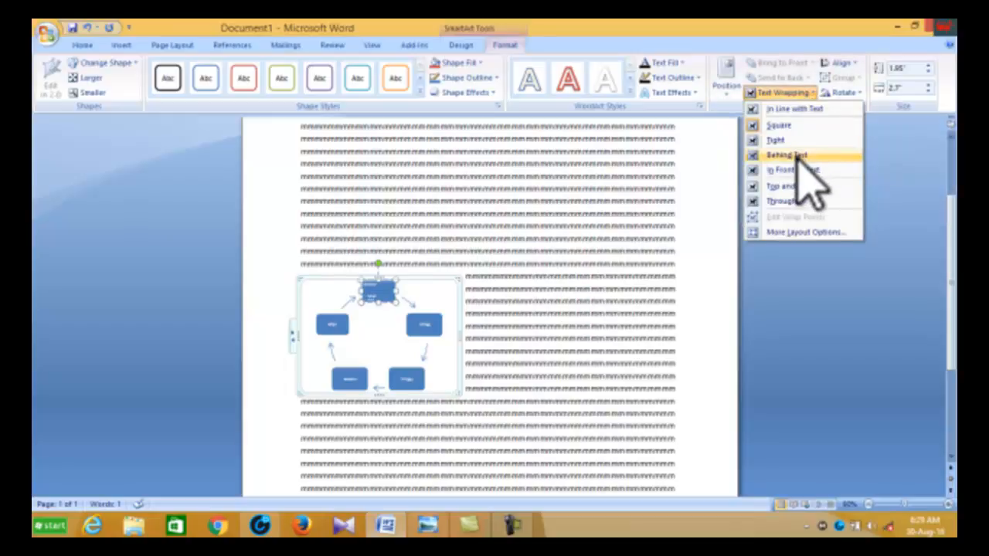
click(800, 154)
click(799, 157)
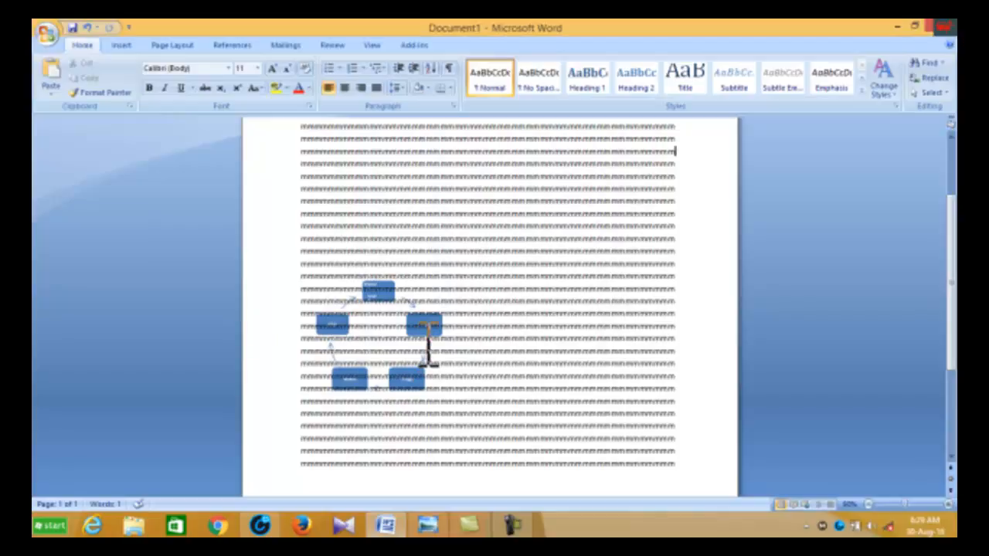
key(ctrl+z)
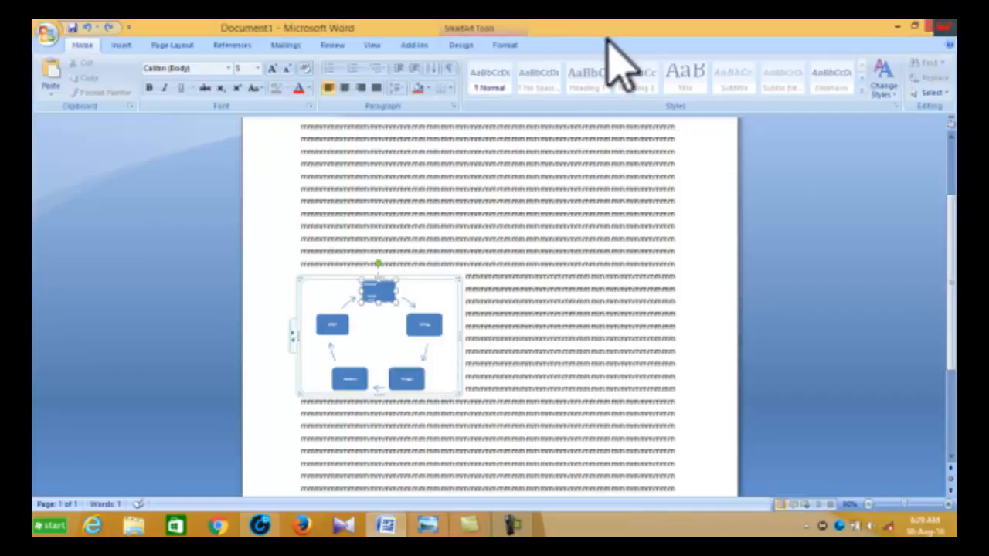
Step: Set the SmartArt diagram's text wrapping to In Front of Text
click(505, 45)
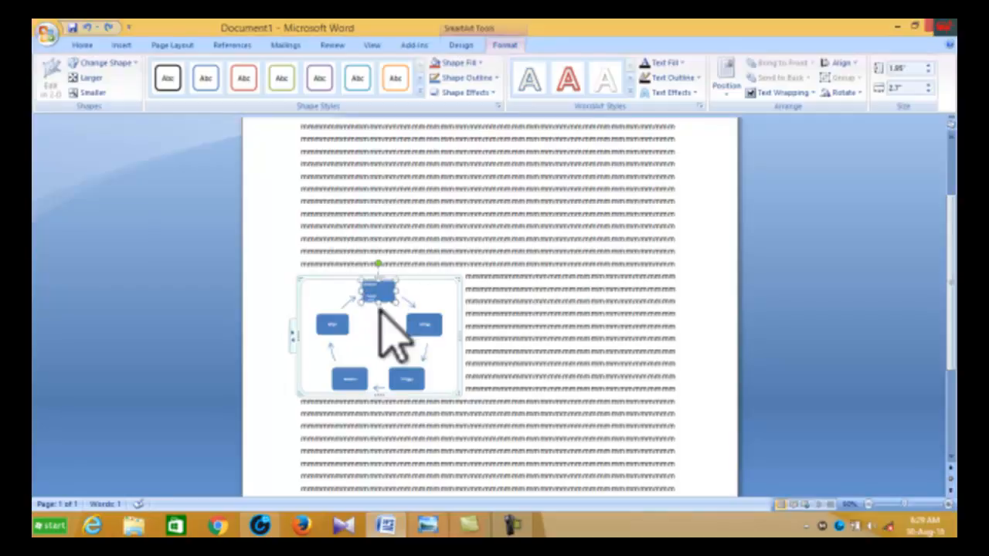
click(808, 93)
click(811, 94)
click(809, 94)
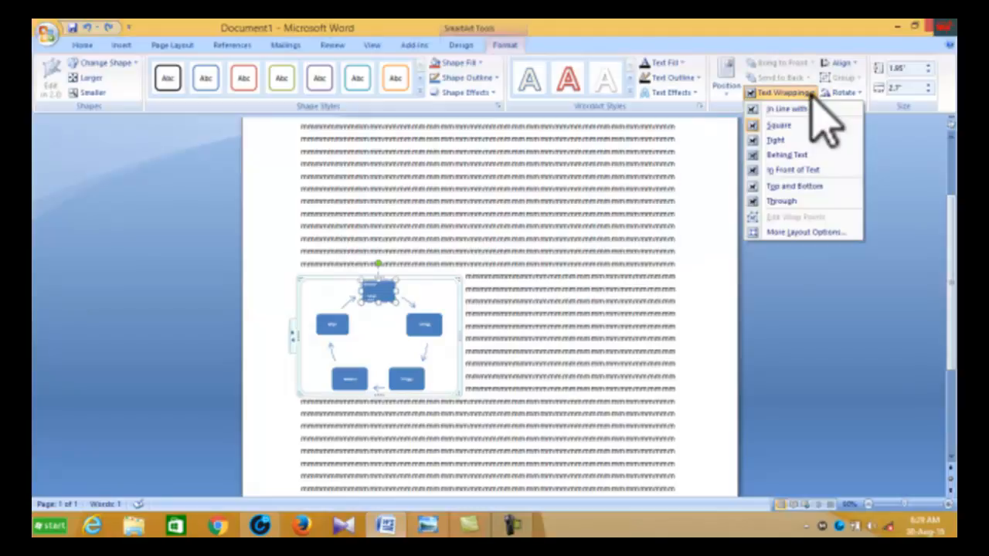
click(804, 170)
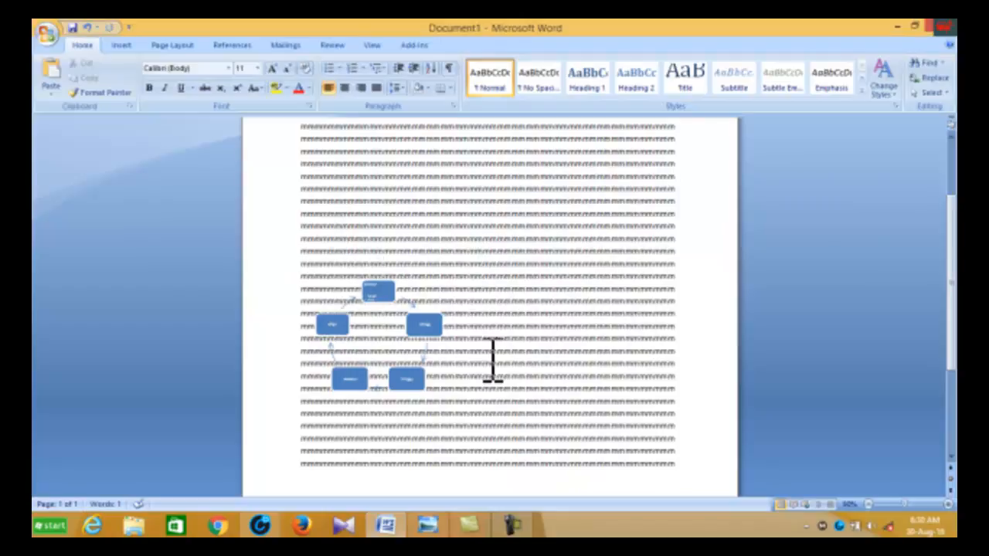
Step: Set the SmartArt diagram's text wrapping to In Line with Text
click(388, 292)
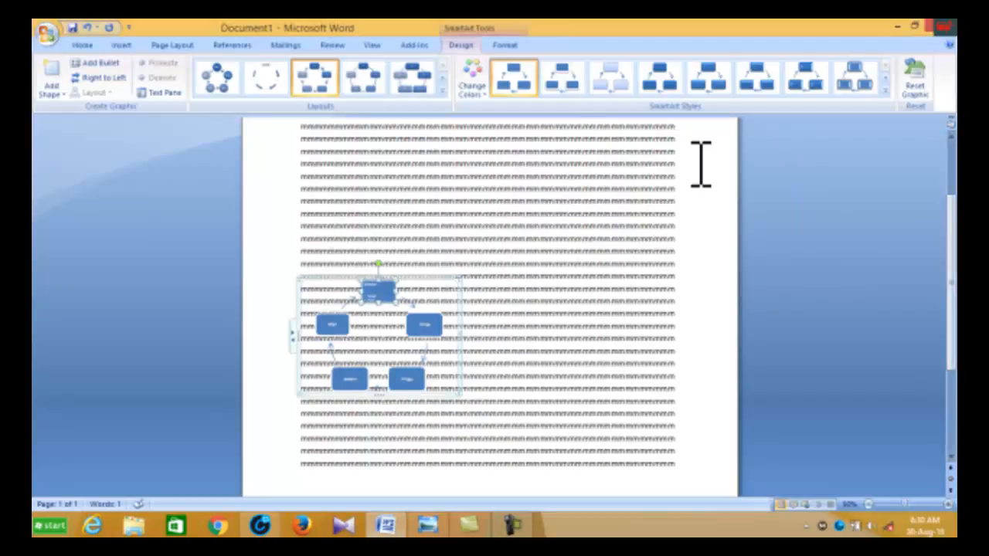
click(510, 44)
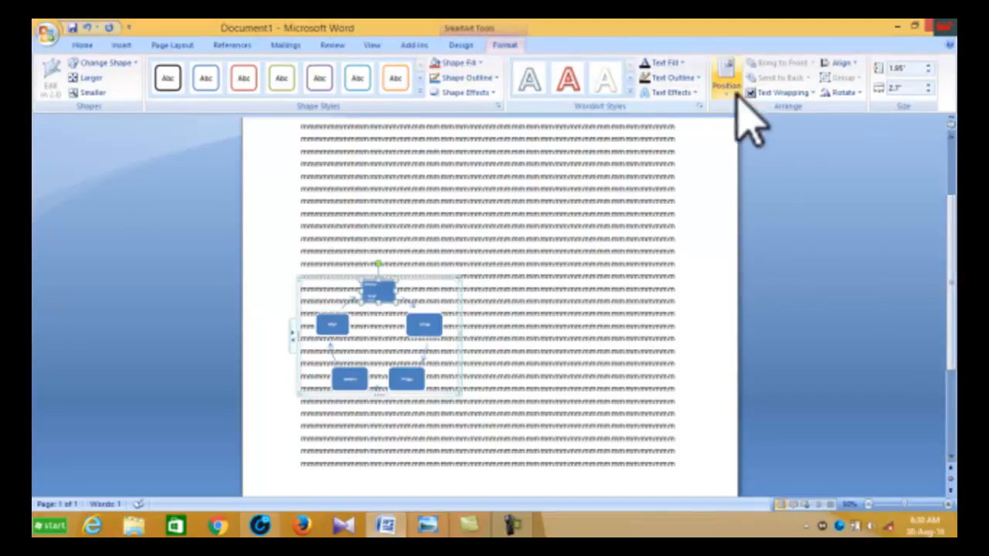
click(810, 94)
click(812, 93)
click(811, 92)
click(811, 92)
click(811, 93)
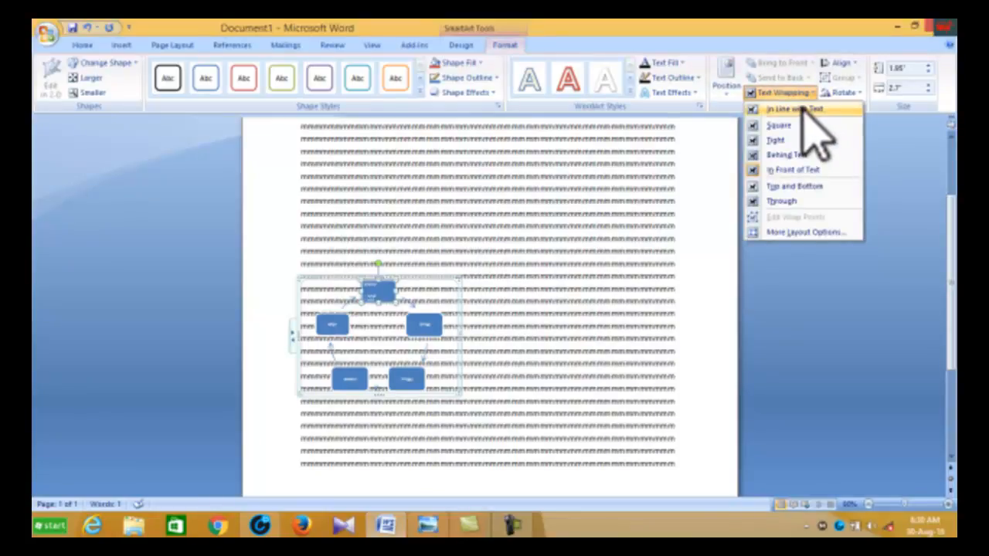
click(803, 109)
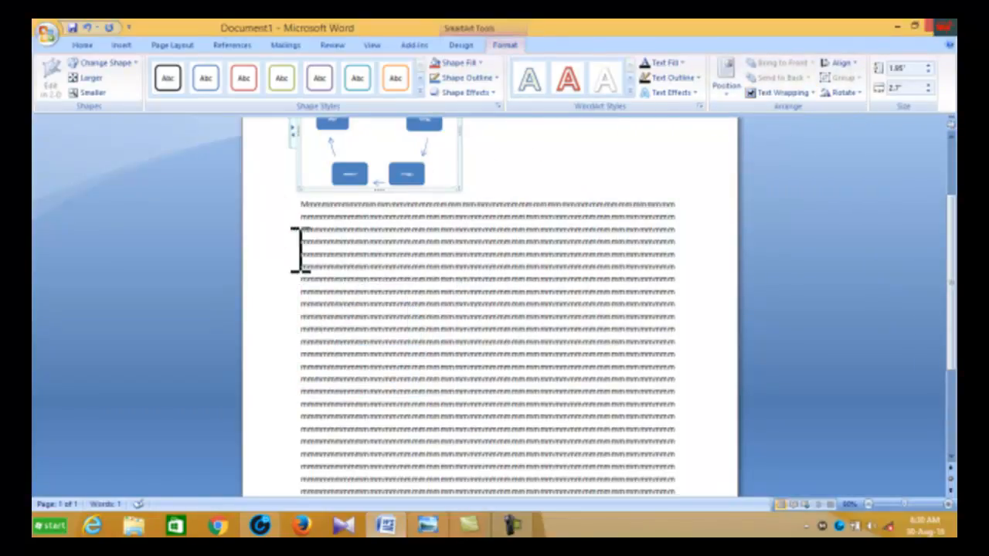
Step: Try Top and Bottom wrapping on the SmartArt diagram and undo it
click(812, 92)
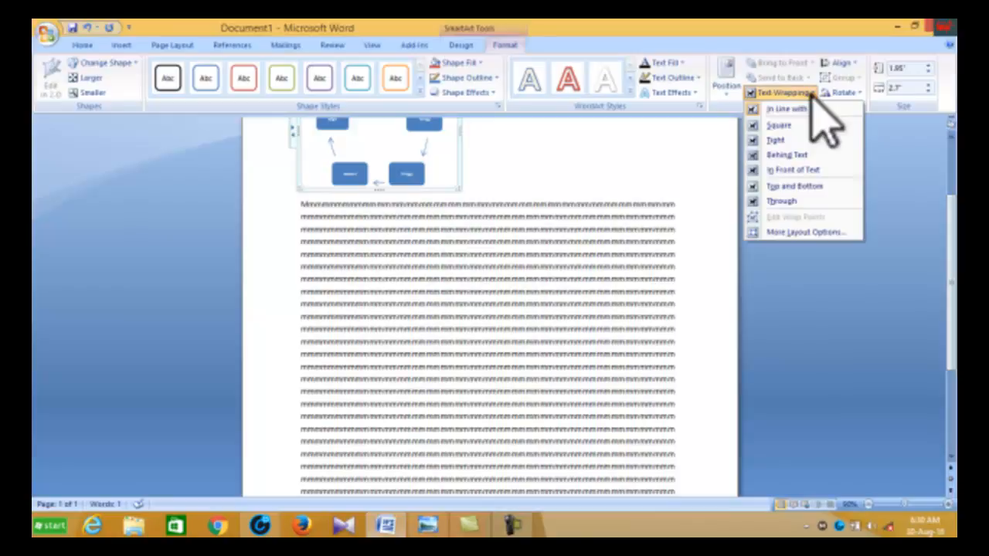
click(794, 186)
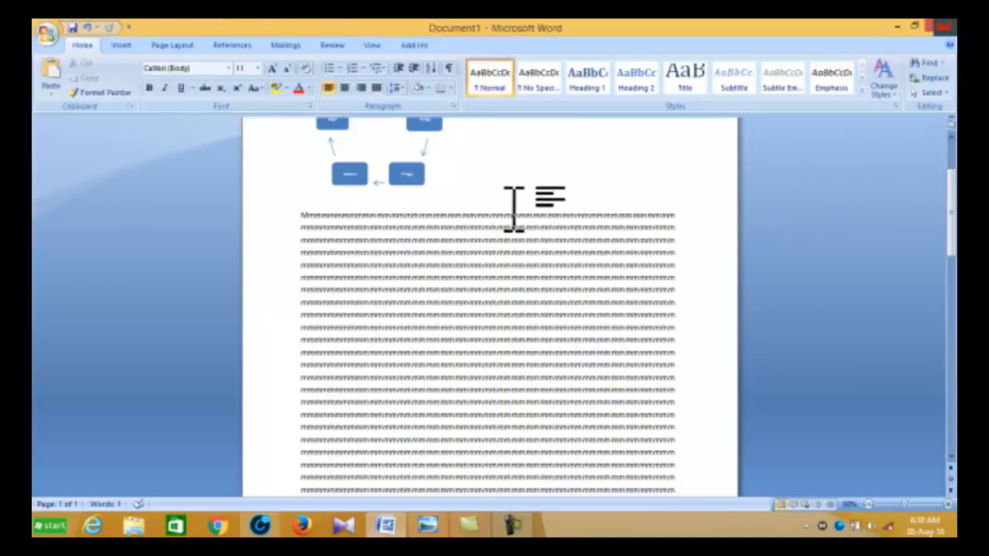
scroll(516, 209, up, 3)
scroll(518, 213, down, 5)
scroll(524, 211, up, 5)
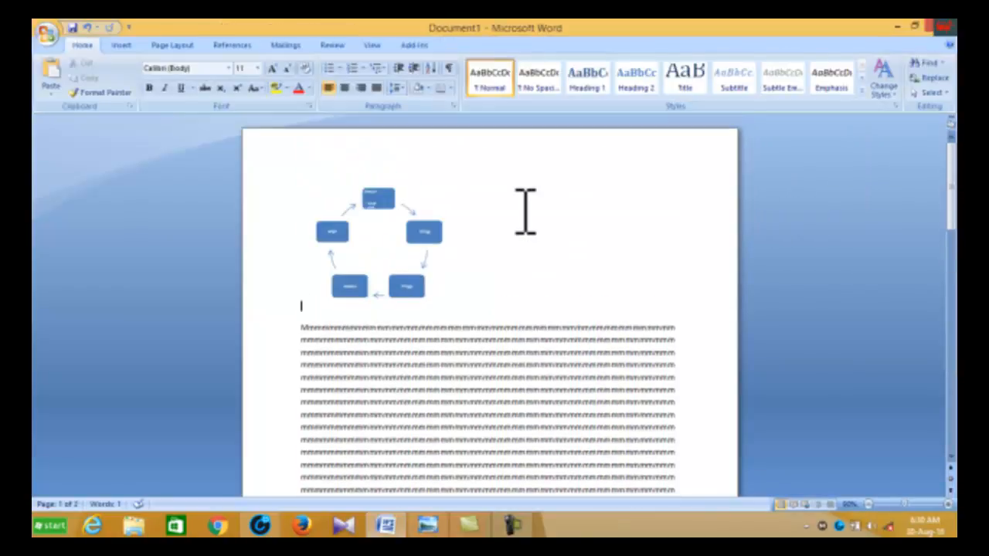
key(ctrl+z)
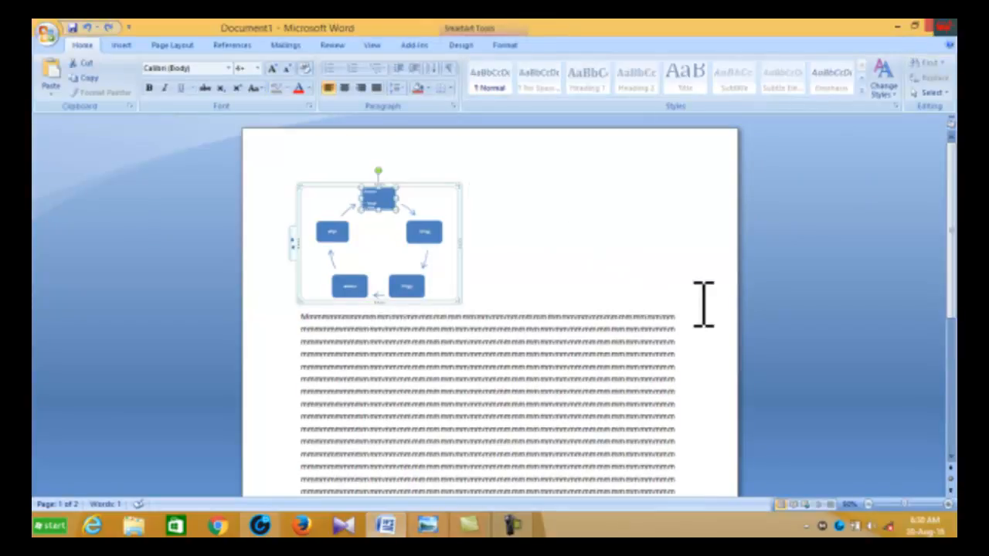
Step: Select the whole SmartArt diagram frame and delete the diagram
click(427, 232)
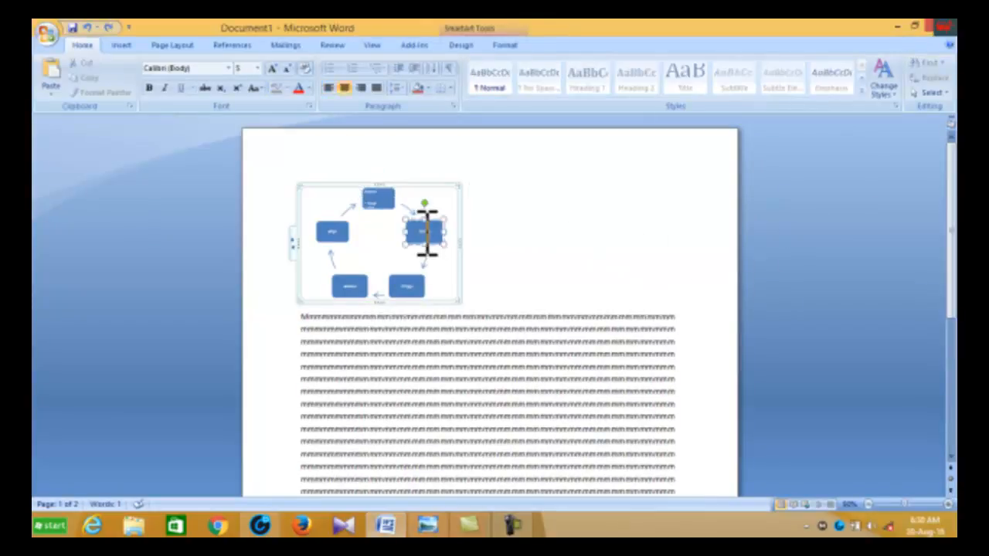
click(456, 188)
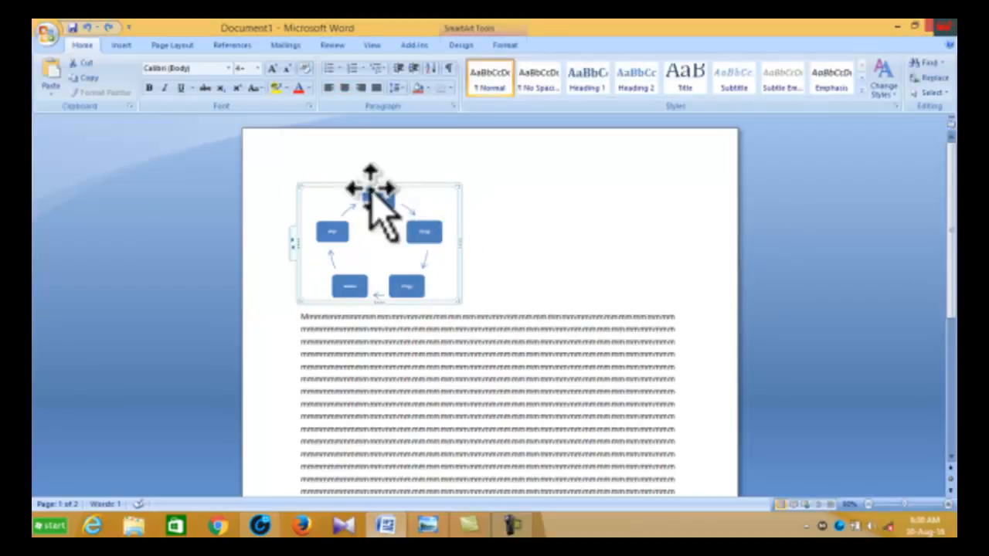
click(504, 45)
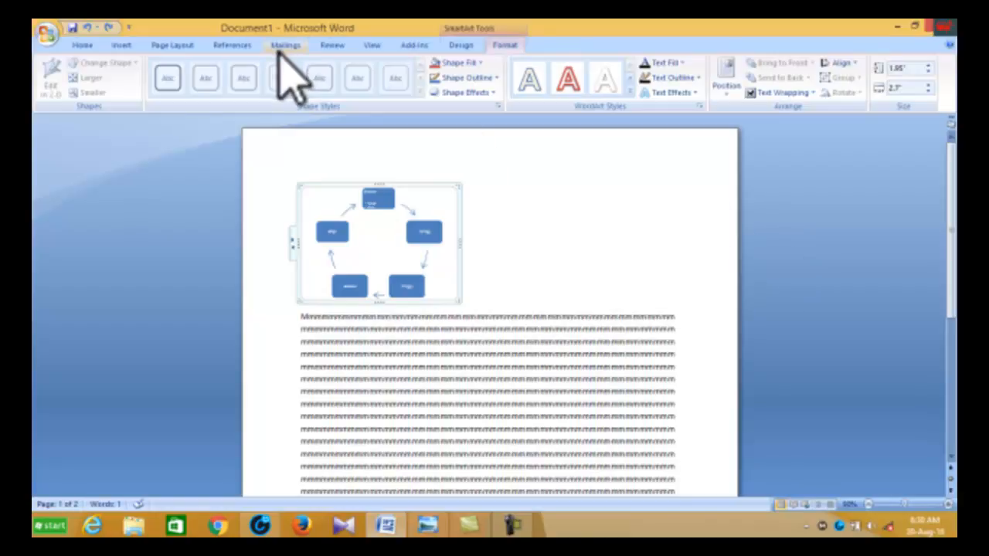
click(121, 47)
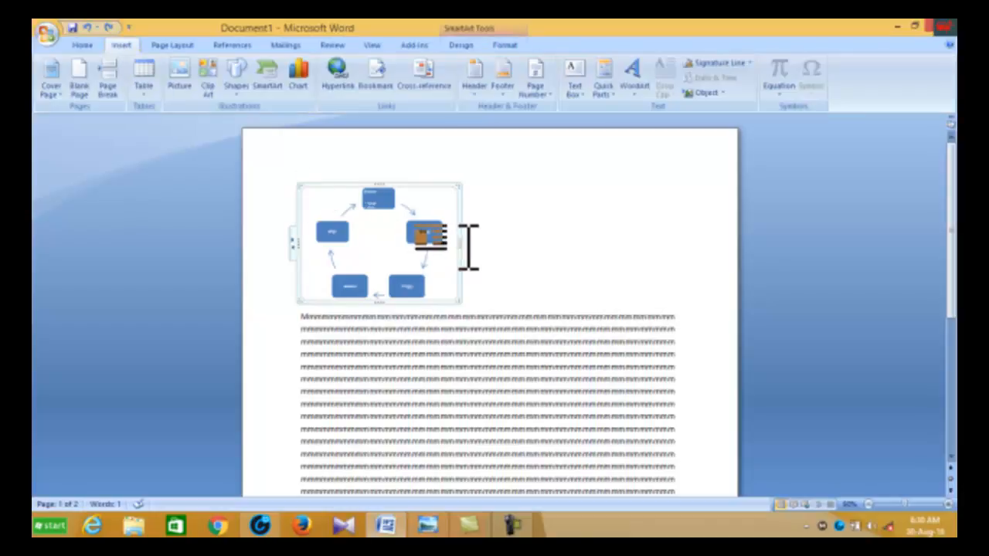
click(390, 199)
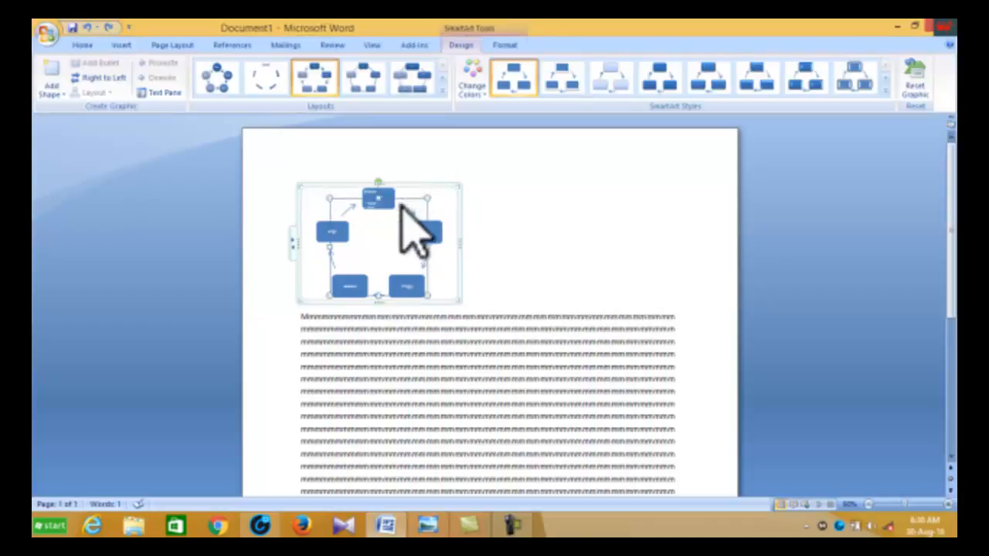
click(384, 194)
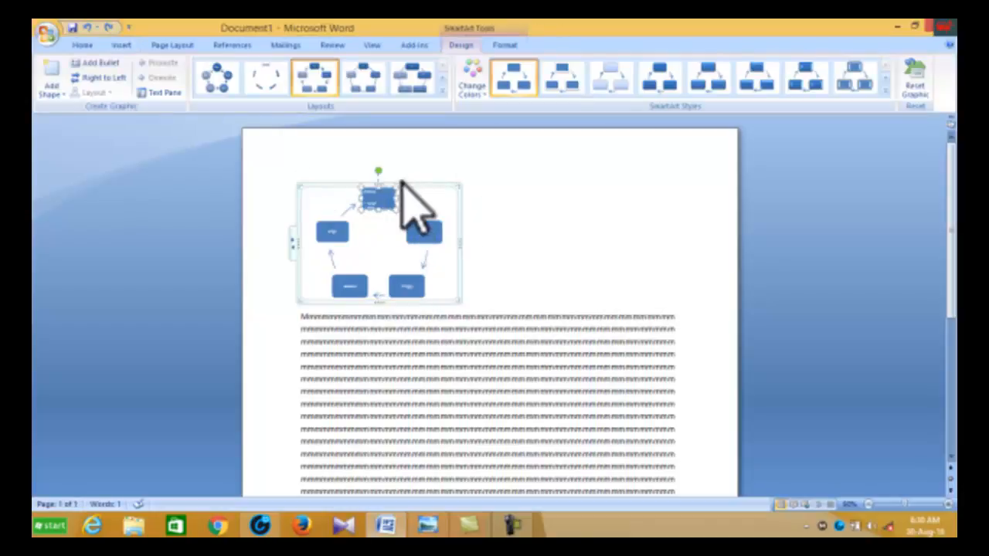
click(456, 190)
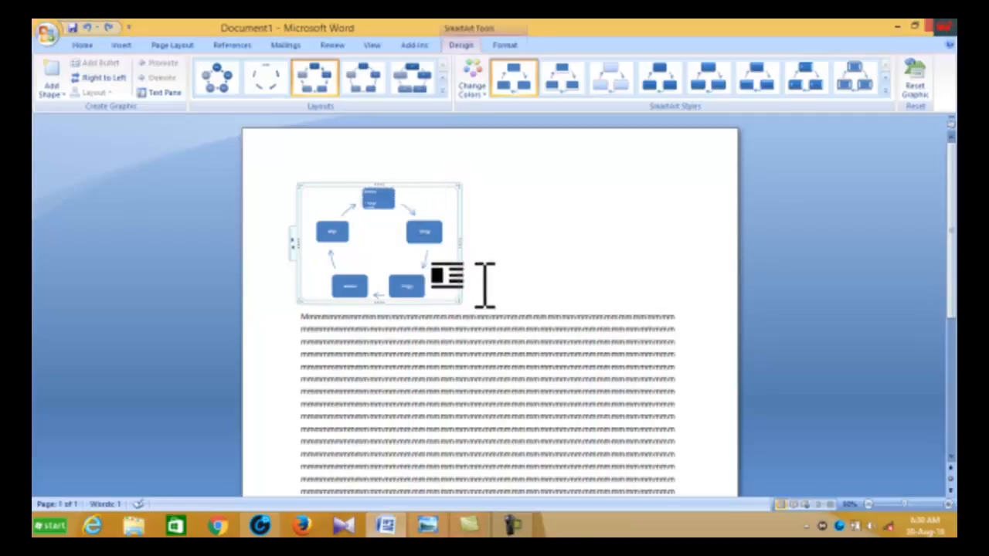
key(Delete)
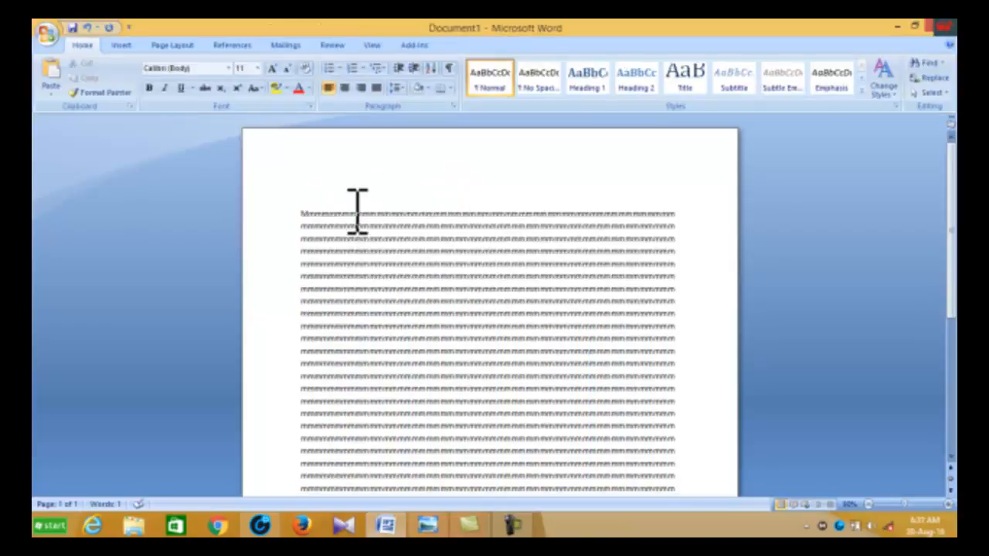
Step: Insert three empty lines at the top of the document, above the text
key(Return)
key(Return)
key(Return)
key(Return)
key(Return)
key(Return)
key(Return)
key(Return)
key(Return)
key(Return)
key(Return)
key(Return)
key(Return)
key(Return)
key(Return)
key(Return)
key(Return)
key(Return)
key(Return)
key(Return)
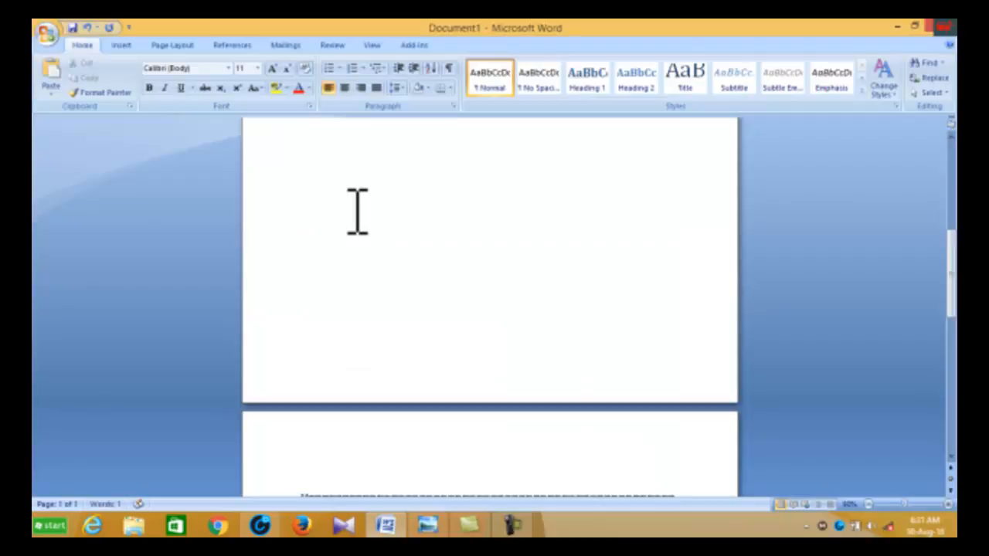
Step: Place the cursor at the top of the document and open the Insert Chart dialog
scroll(355, 199, up, 4)
scroll(356, 199, up, 1)
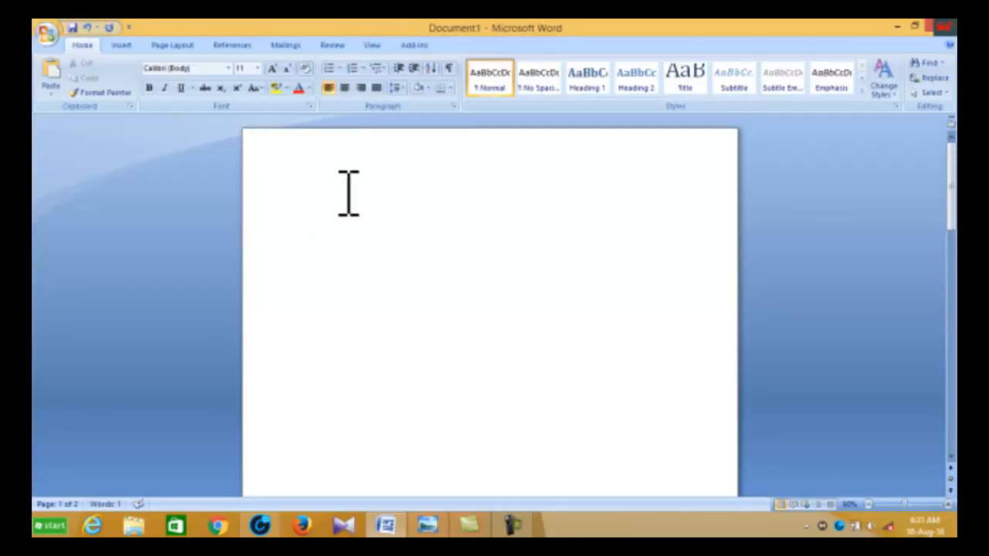
click(317, 176)
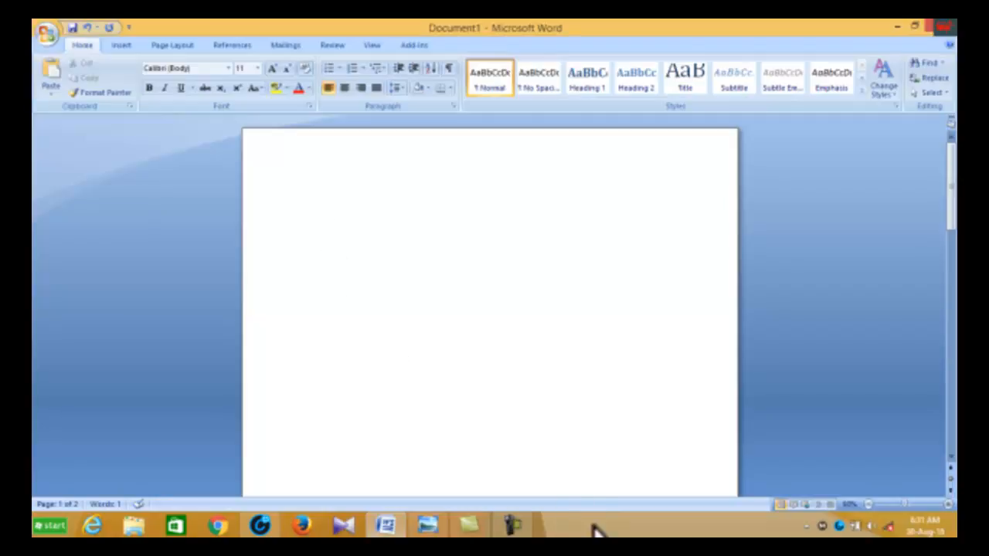
click(120, 45)
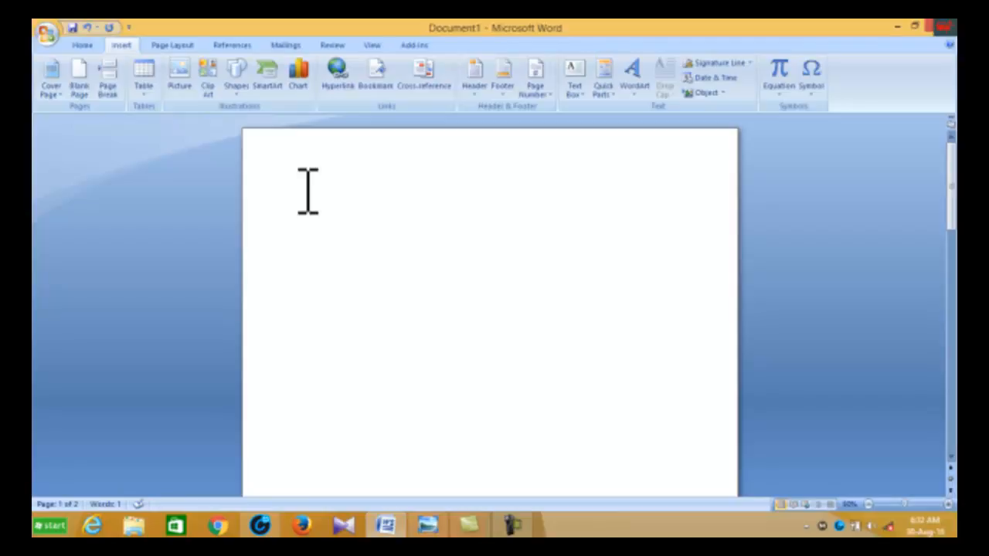
click(301, 71)
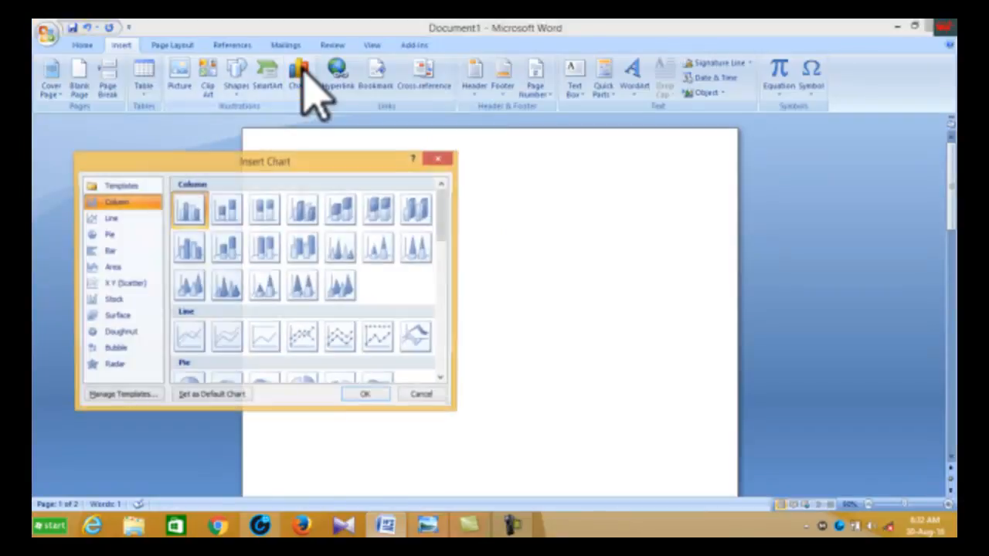
drag(336, 164, 456, 128)
Step: Browse the chart categories in the Insert Chart dialog, from Line through Radar
click(234, 188)
click(234, 204)
click(236, 221)
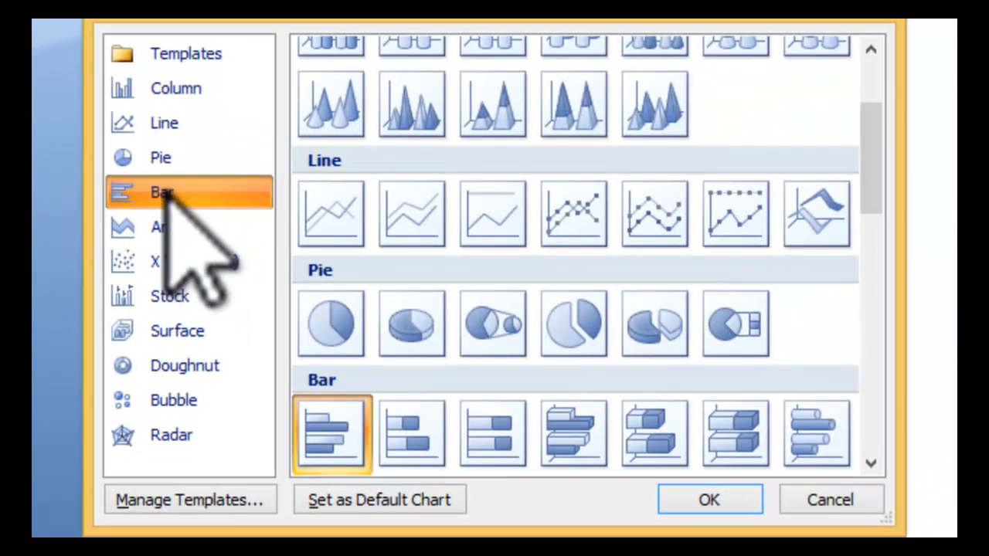
click(237, 236)
click(207, 261)
click(176, 296)
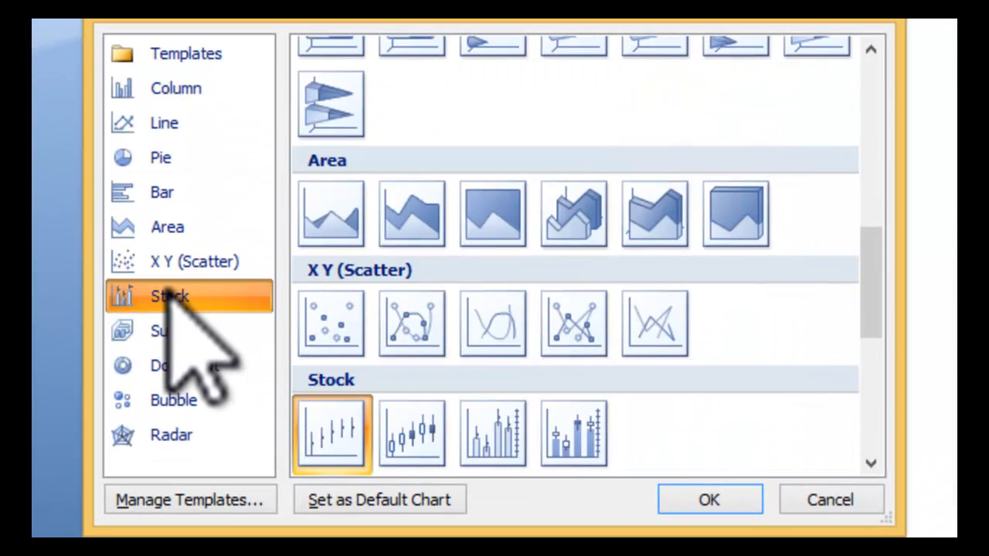
click(178, 332)
click(185, 364)
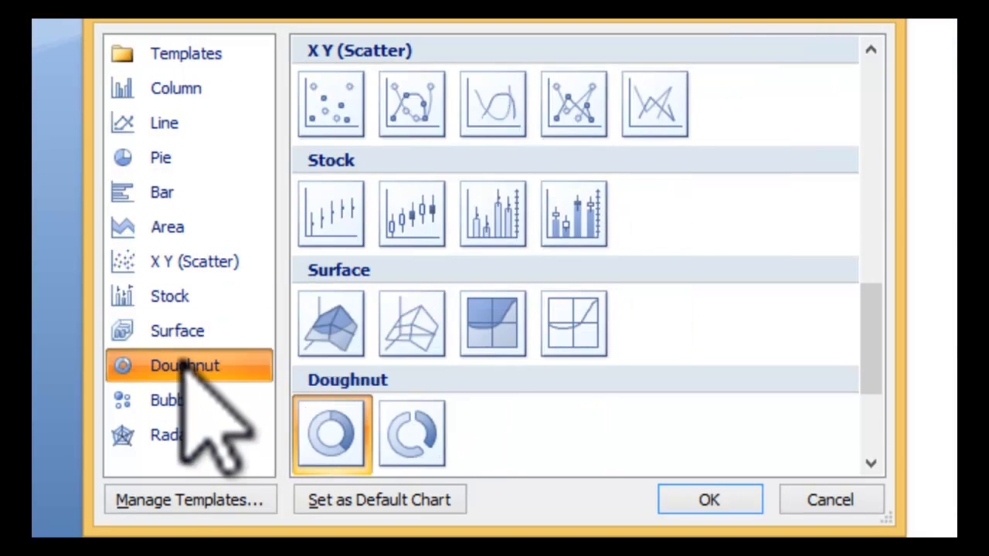
click(172, 402)
click(179, 438)
Step: Insert a 3-D Column chart at the top of the document
click(213, 91)
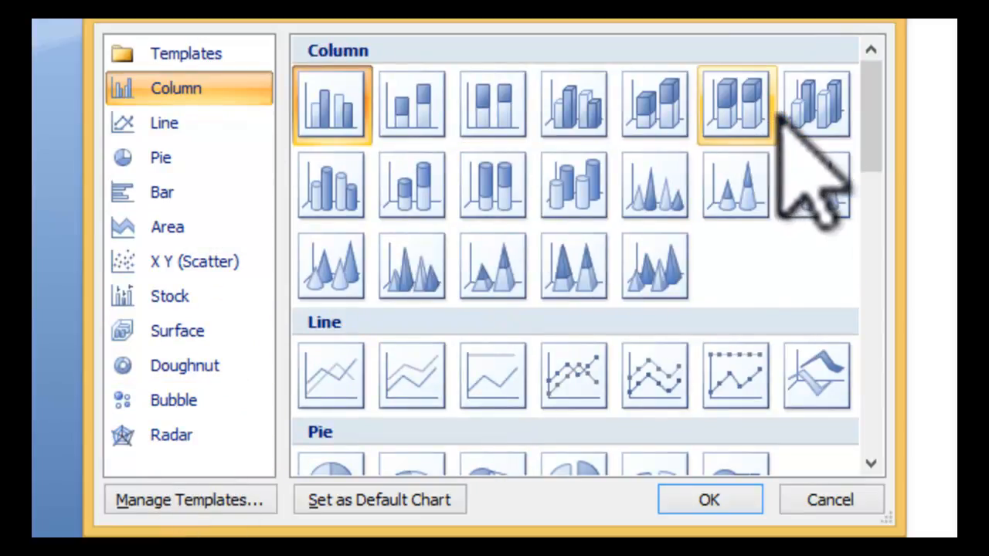
click(807, 105)
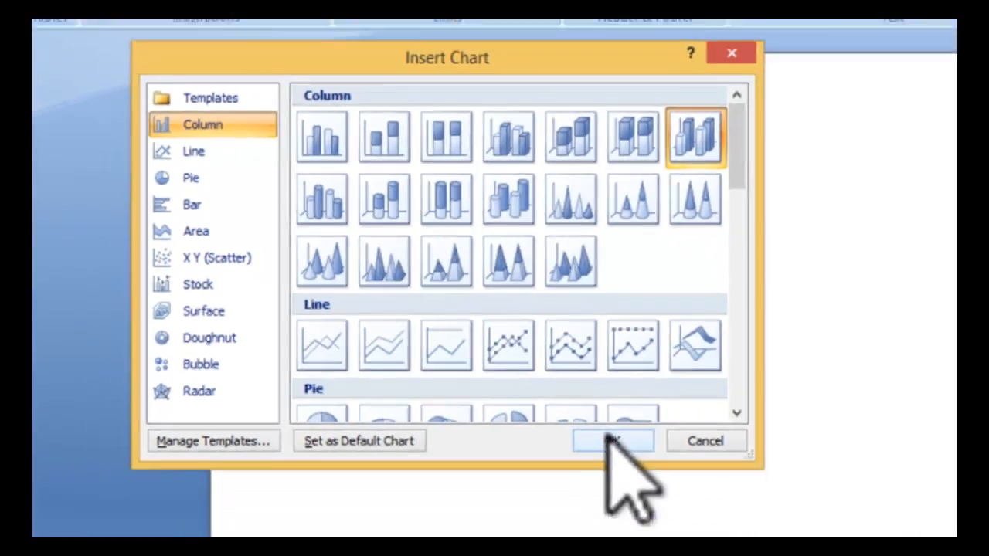
click(708, 501)
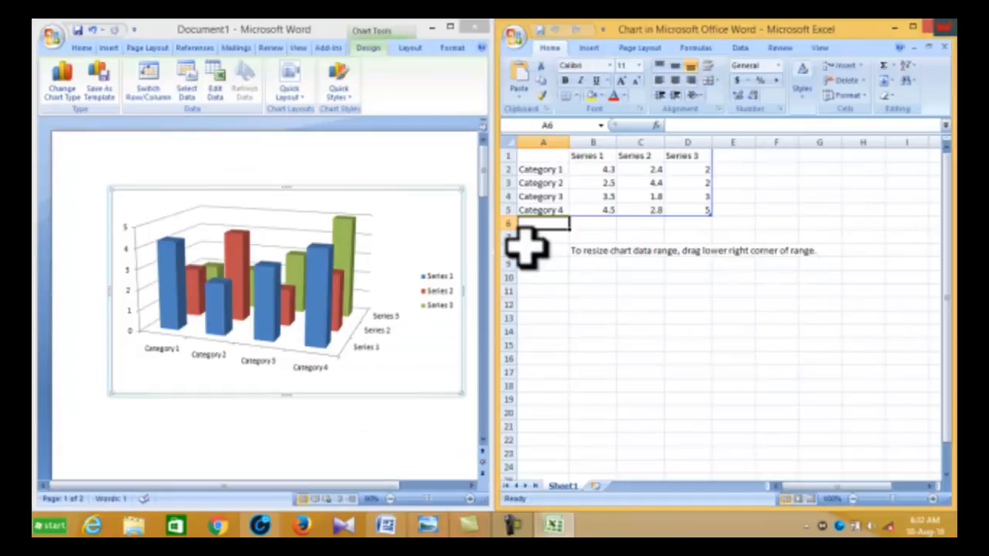
mouse_move(486, 186)
mouse_down()
mouse_move(486, 194)
mouse_move(487, 170)
mouse_up()
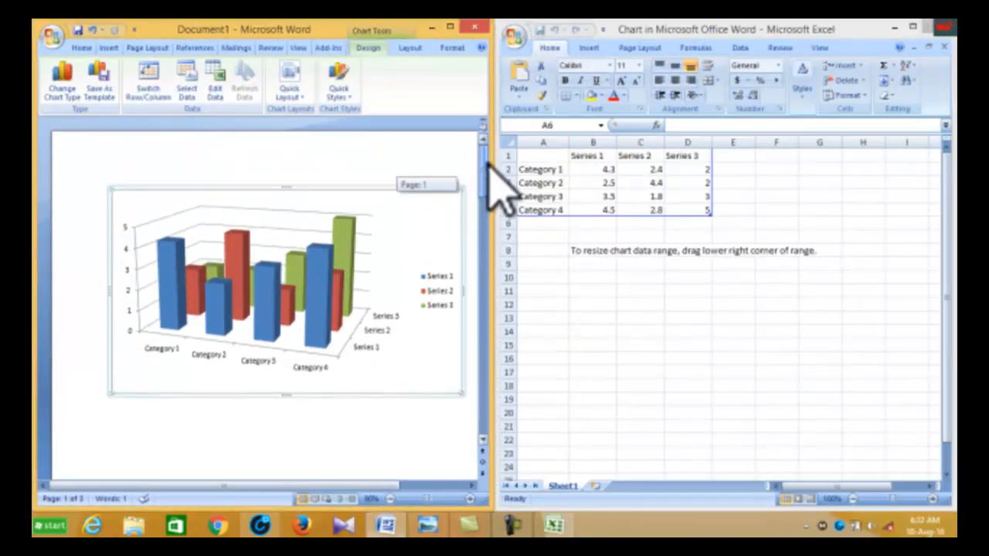
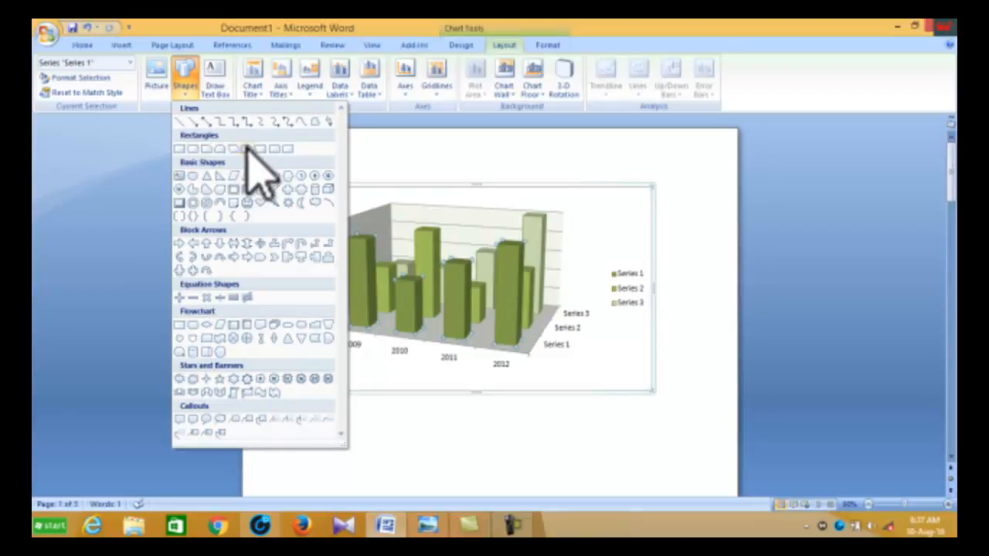
Step: Draw a teardrop shape on the chart beside the legend, then delete it
click(220, 190)
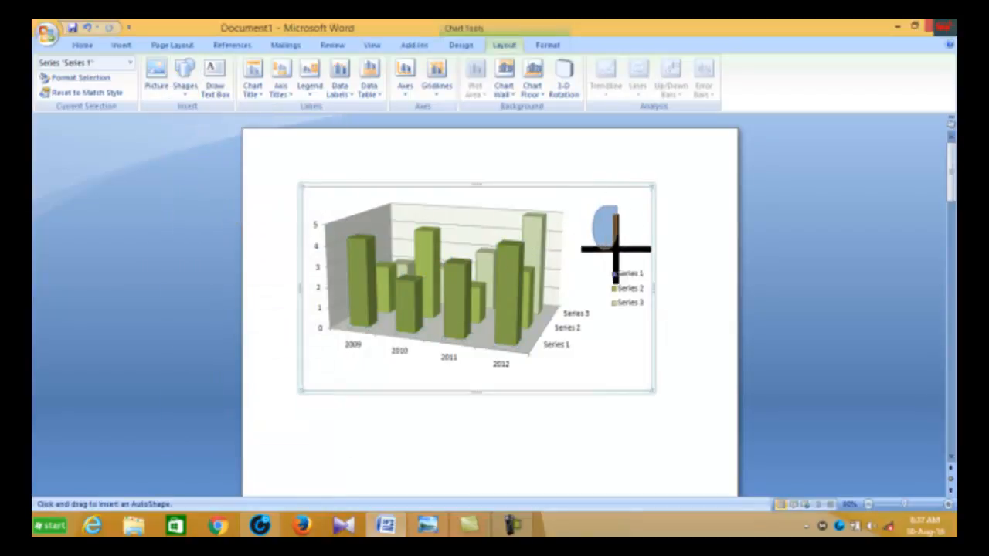
mouse_move(649, 251)
mouse_down()
mouse_move(639, 252)
mouse_move(643, 262)
mouse_up()
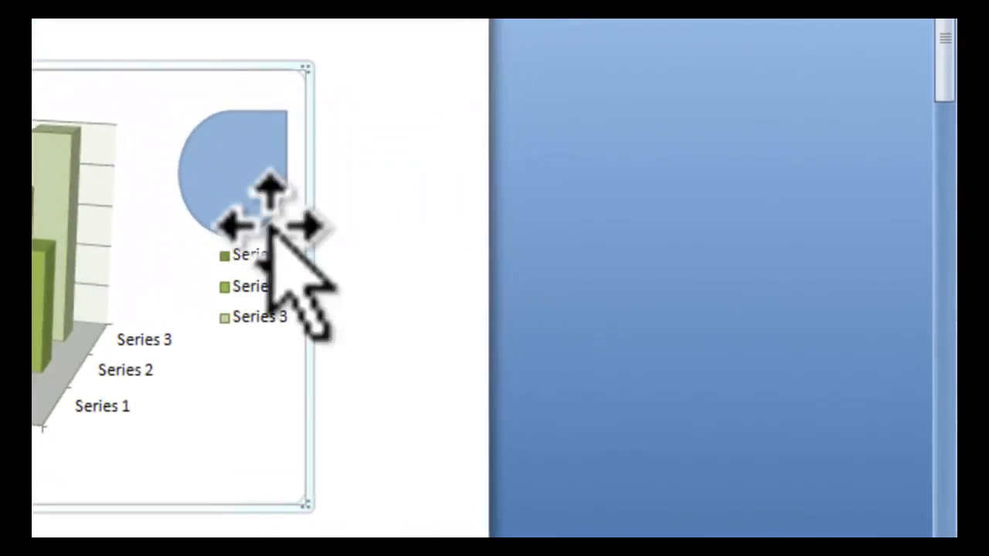
mouse_move(239, 180)
mouse_down()
mouse_move(243, 136)
mouse_move(230, 179)
mouse_move(230, 164)
mouse_up()
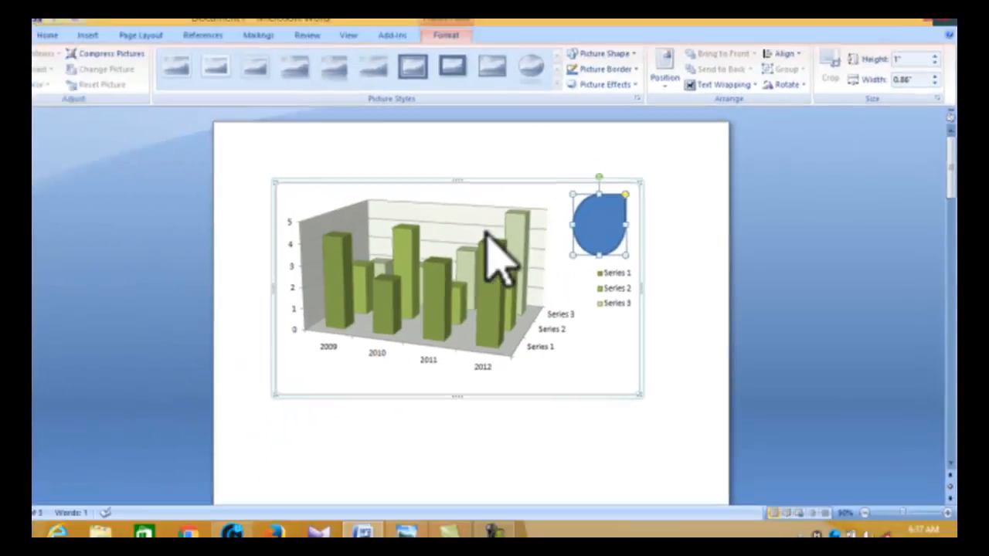
click(504, 236)
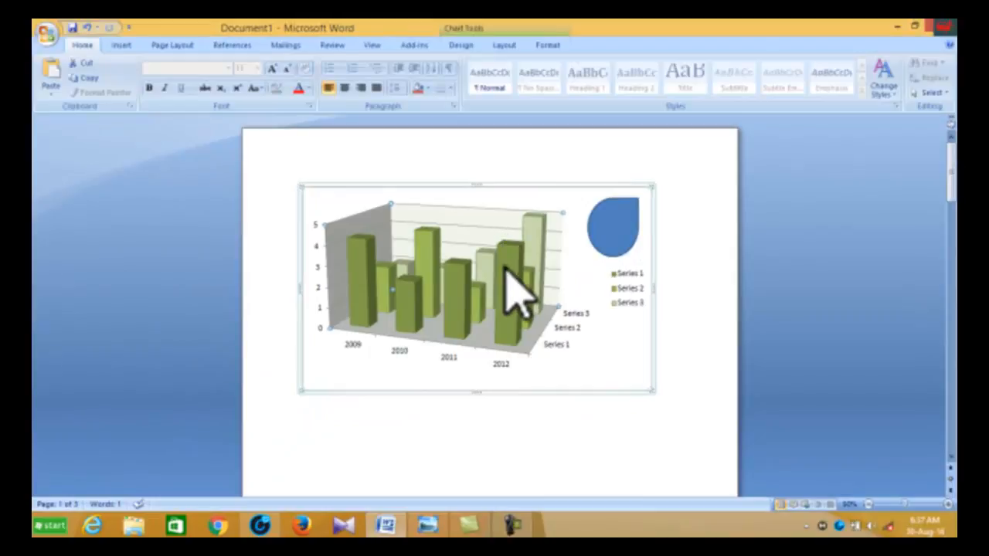
click(624, 224)
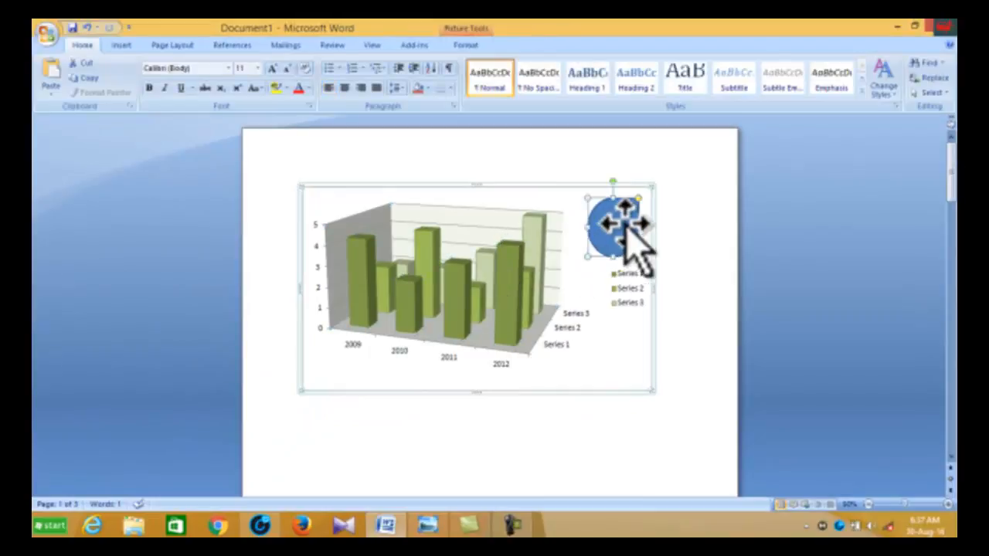
key(Delete)
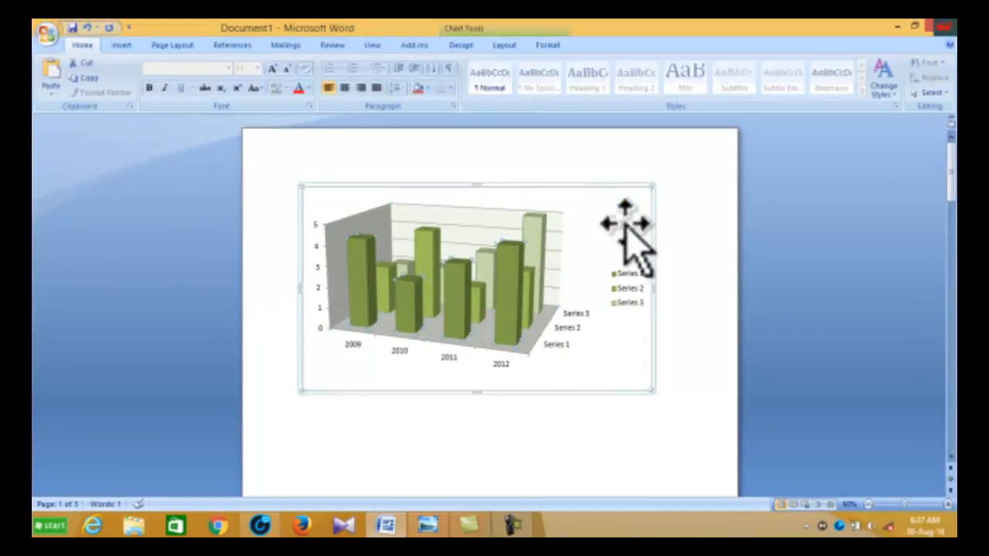
Step: Try to draw a text box inside the chart
click(507, 44)
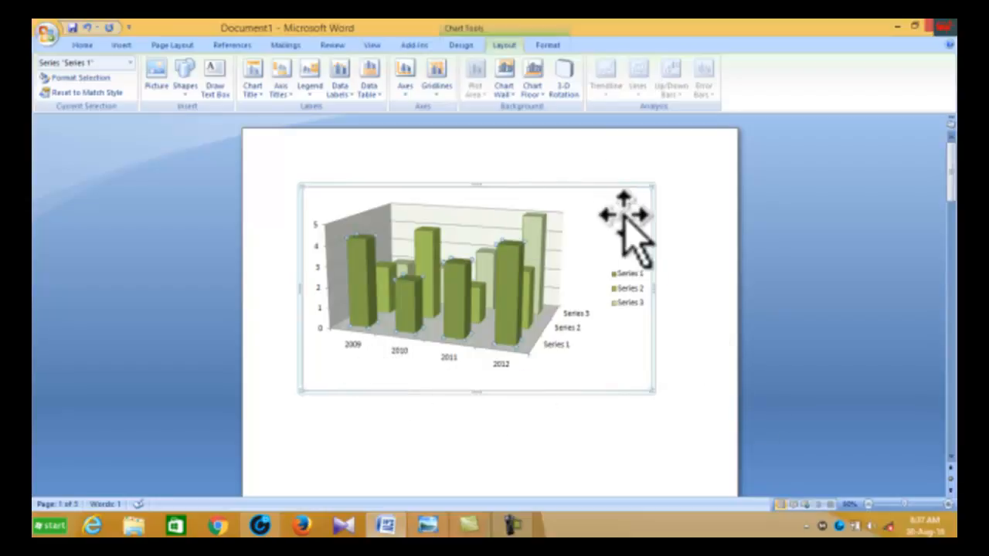
click(220, 76)
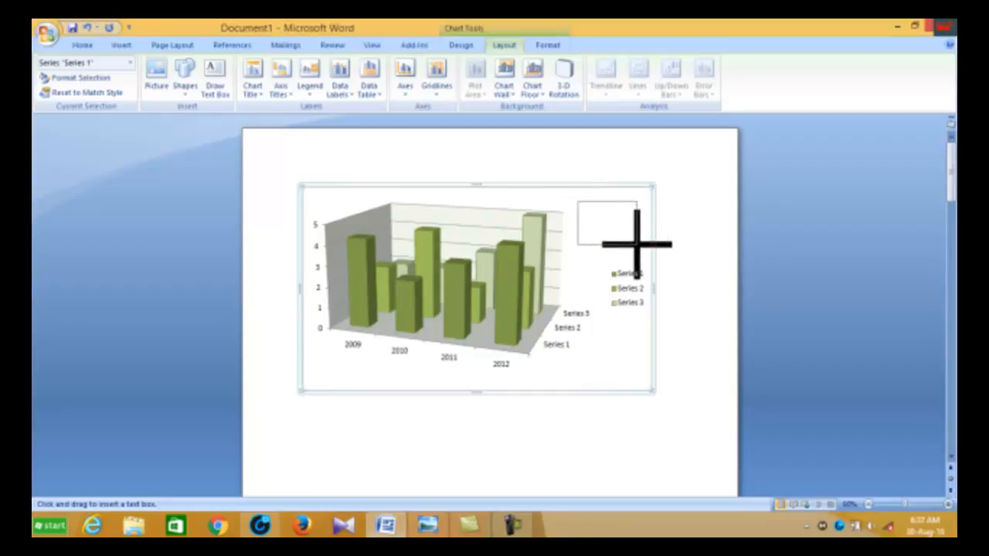
drag(646, 234, 645, 233)
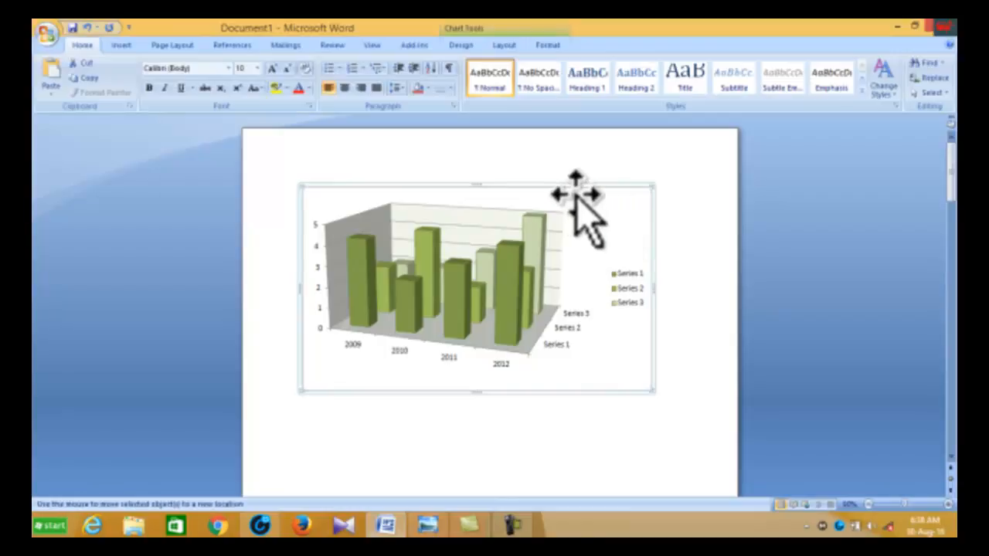
click(501, 260)
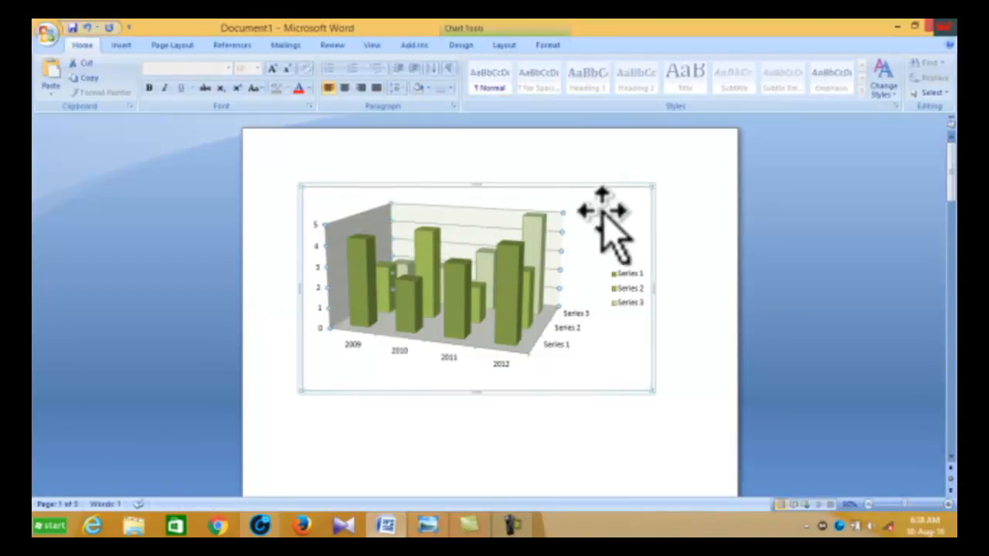
click(504, 45)
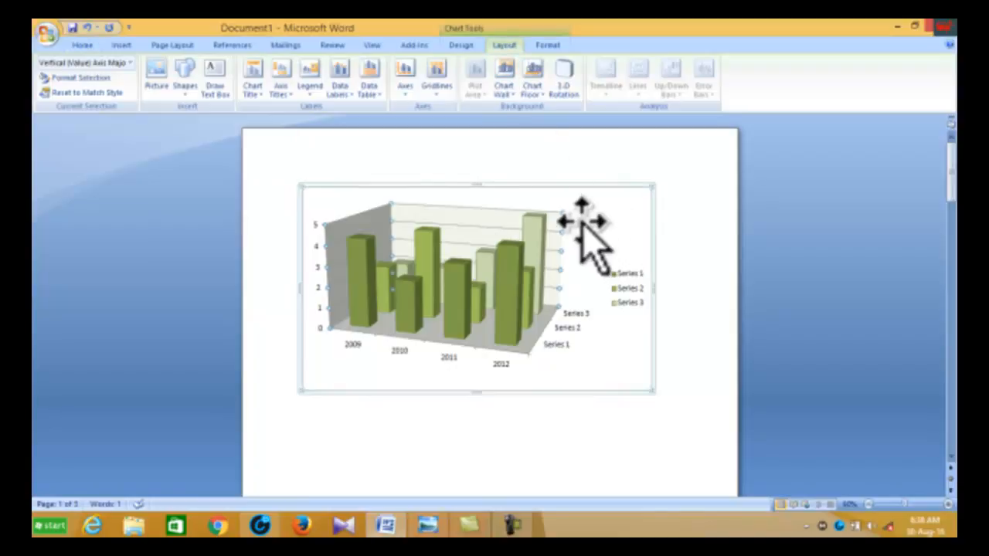
click(216, 89)
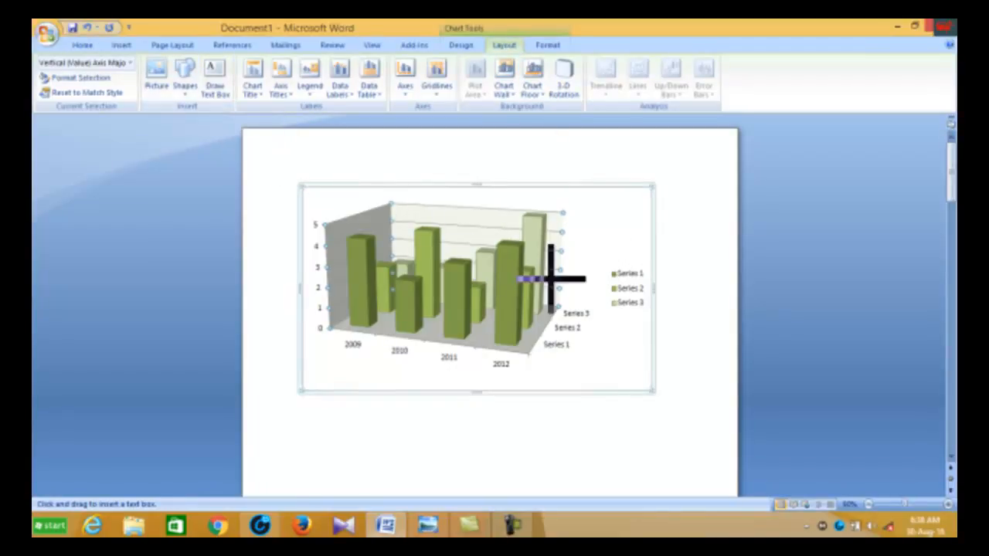
click(387, 432)
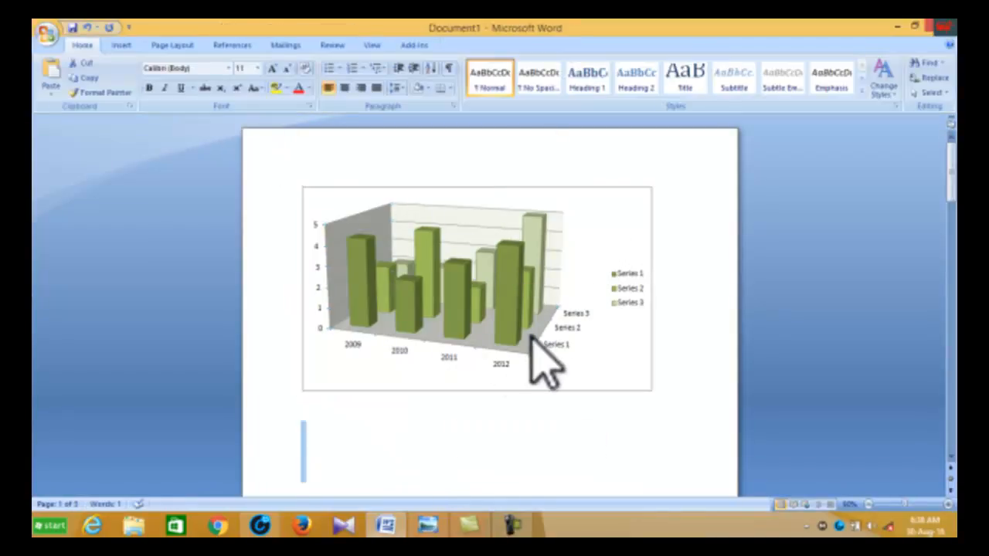
Step: Draw a text box in the chart's upper-right corner above the legend and resize it smaller
click(589, 212)
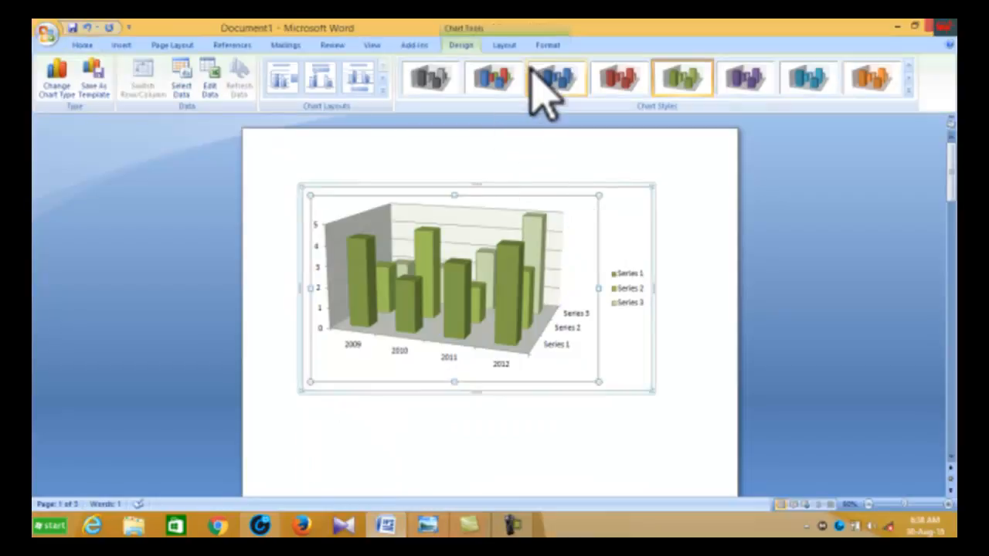
click(505, 45)
click(215, 86)
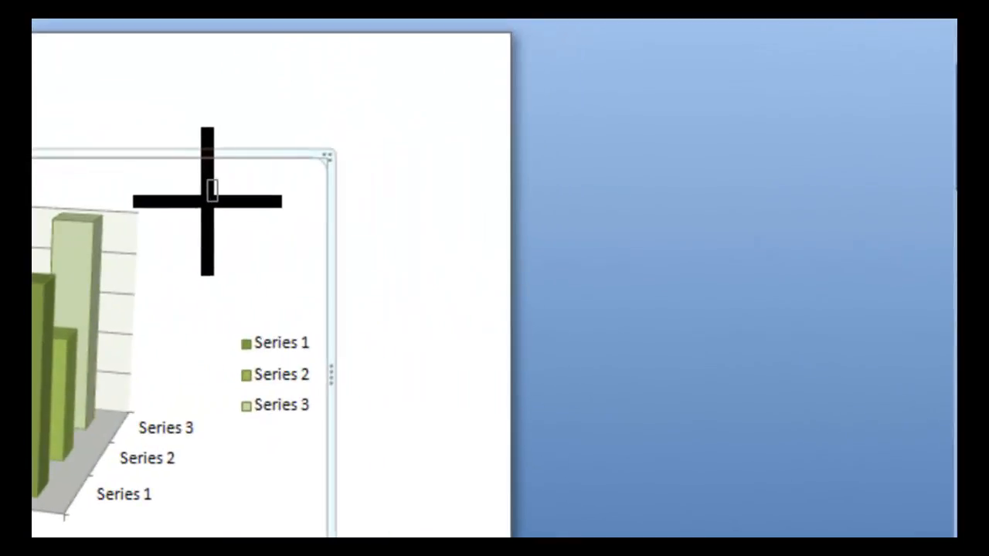
drag(217, 179, 314, 233)
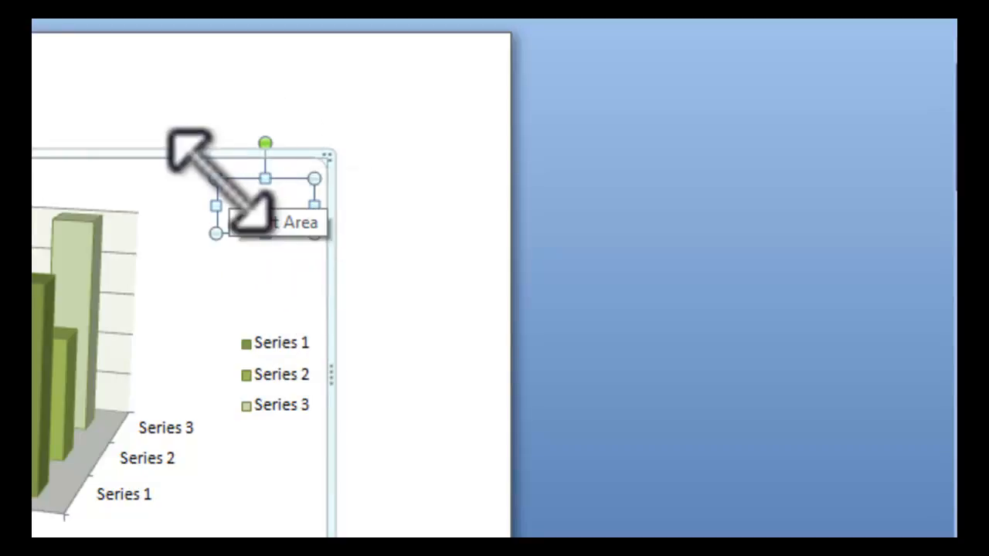
drag(216, 178, 170, 156)
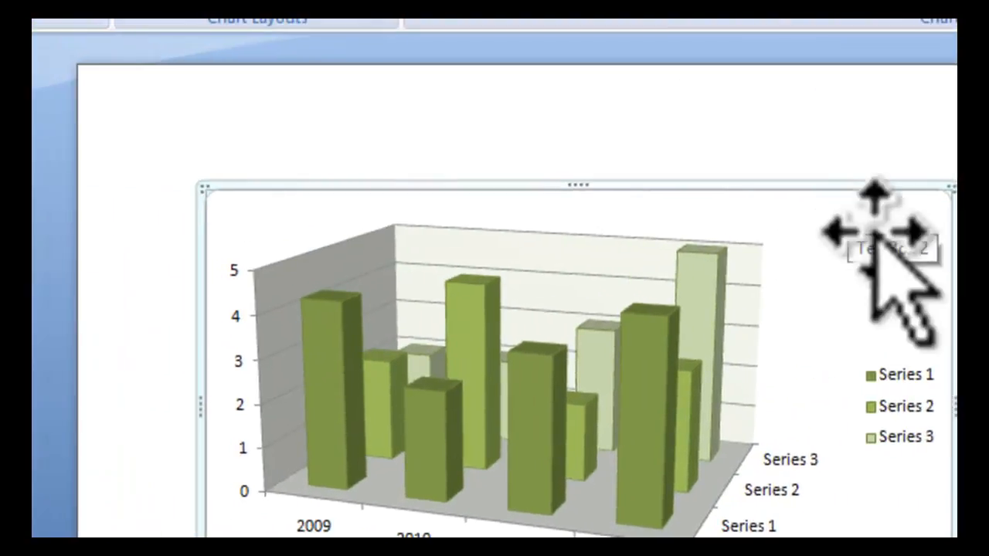
click(262, 204)
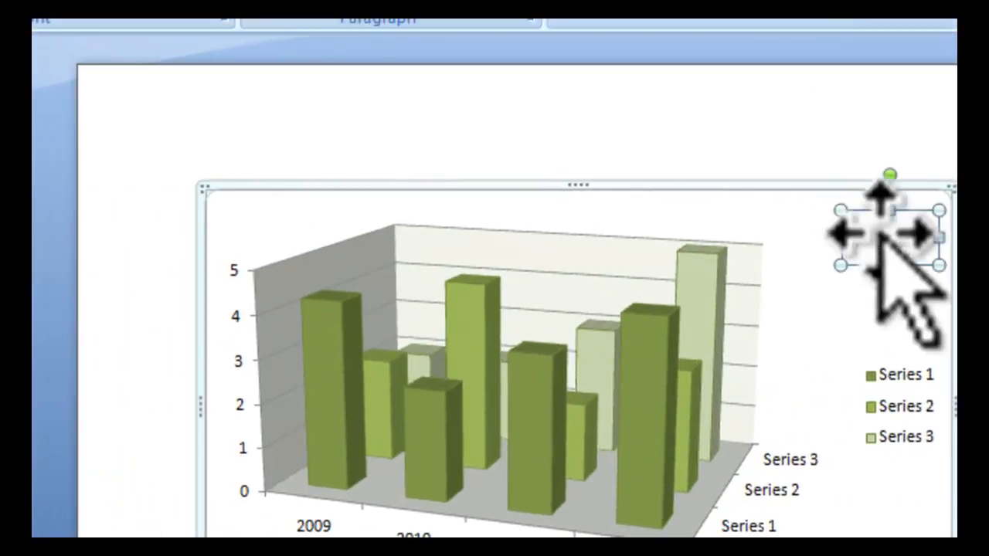
click(674, 340)
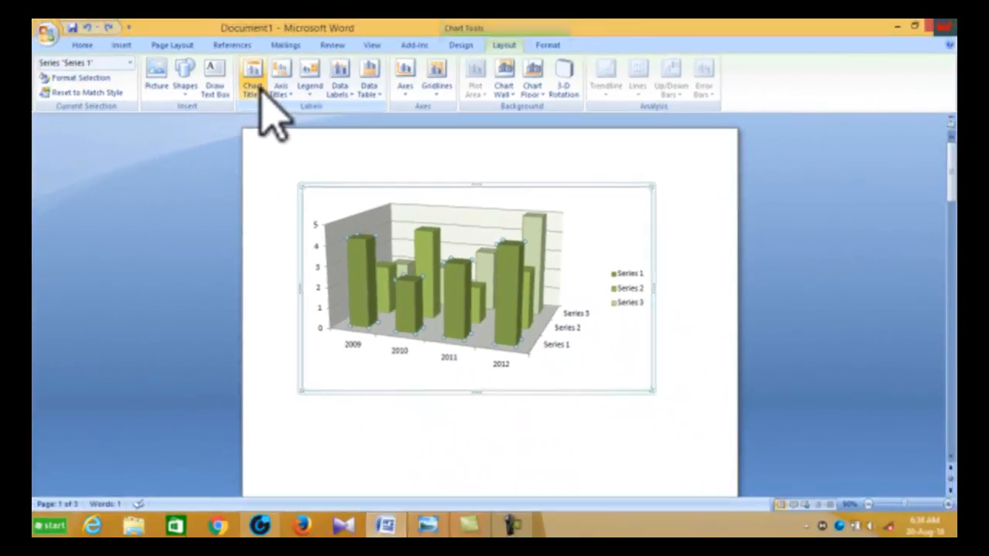
Step: Add a chart title through the more title options, close the format dialog, and undo the title
click(255, 89)
click(255, 88)
click(255, 89)
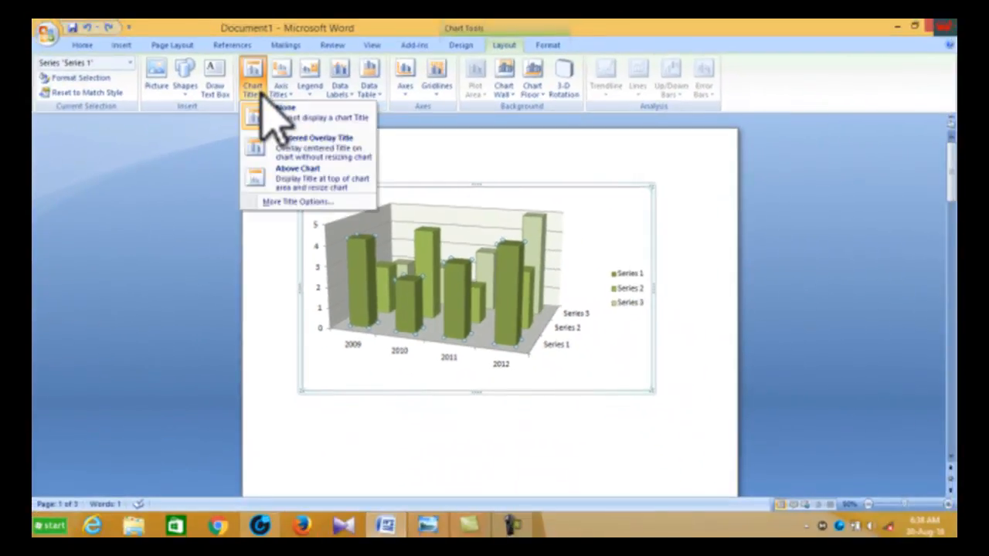
click(302, 201)
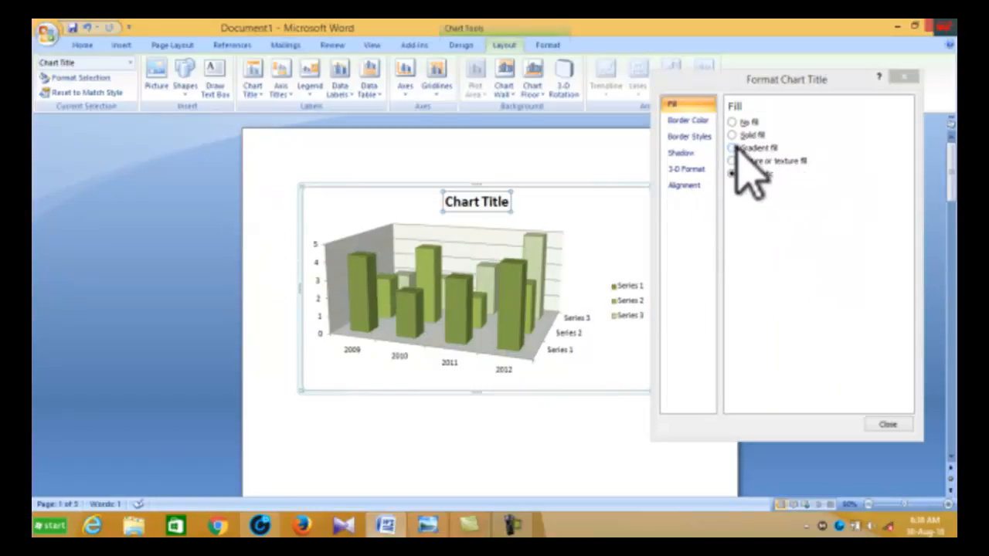
click(905, 77)
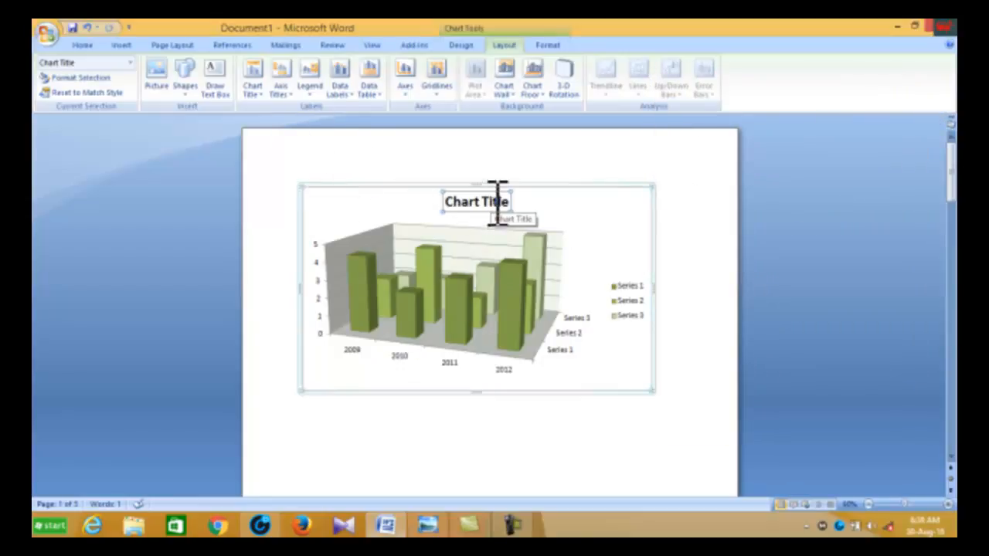
key(ctrl+z)
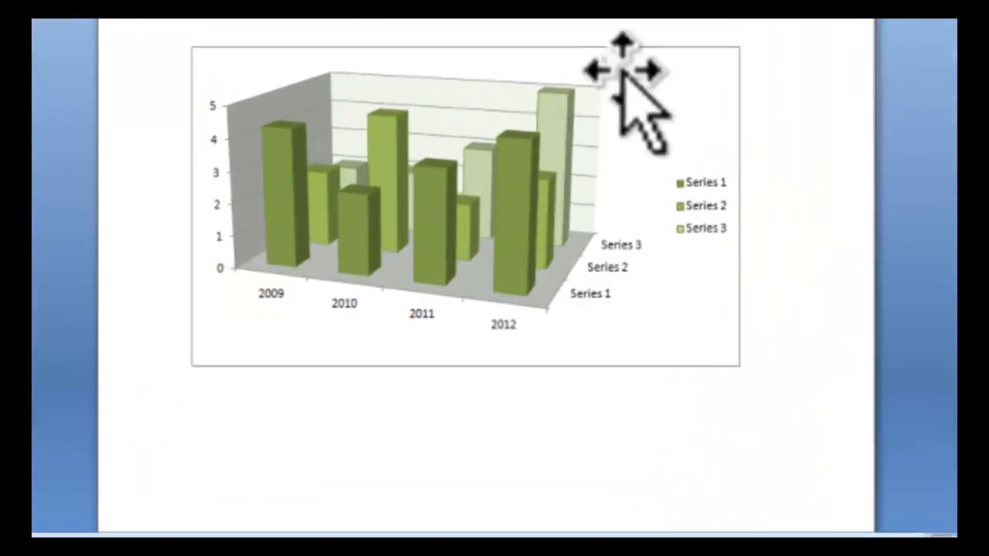
Step: Add a Vertical Title to the primary vertical axis, then undo it
click(451, 112)
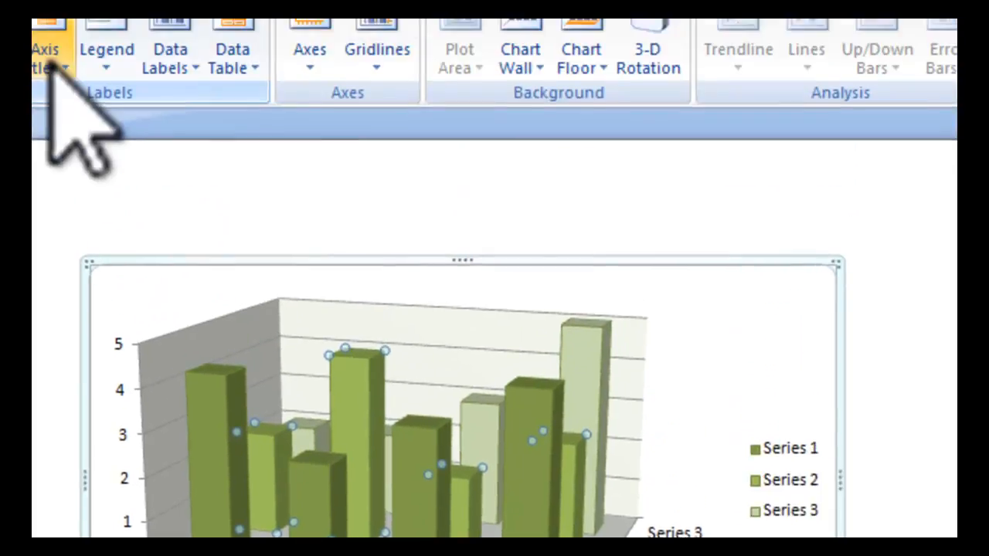
click(48, 77)
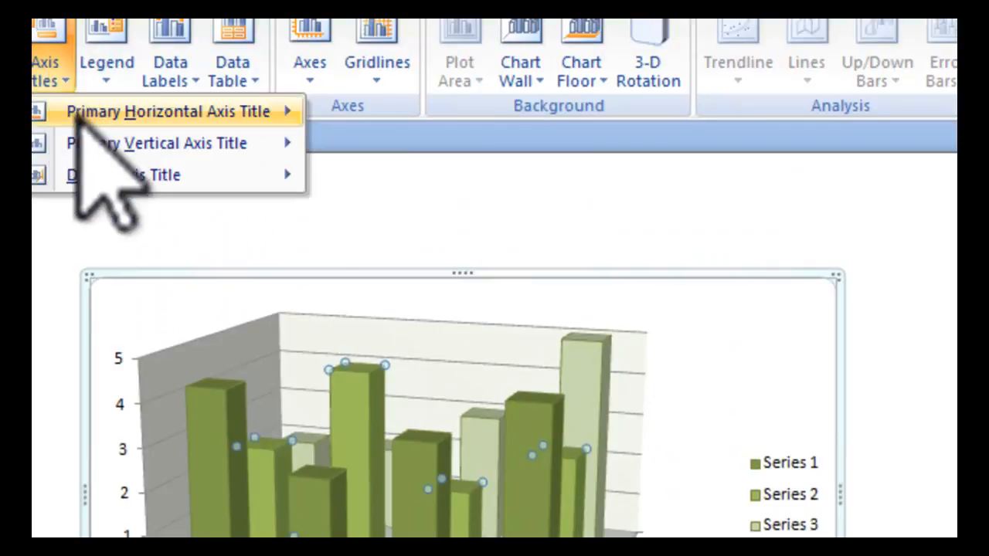
mouse_move(79, 124)
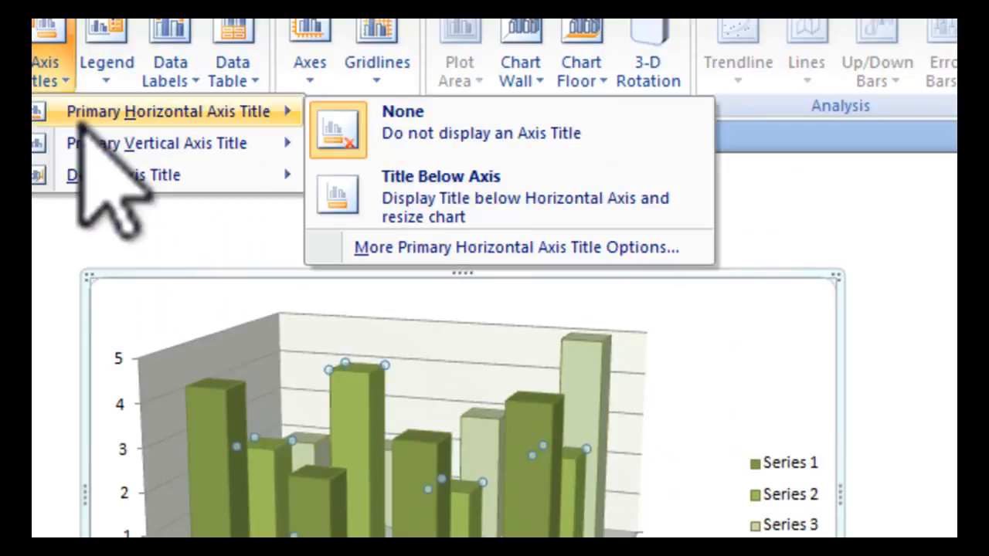
mouse_move(115, 147)
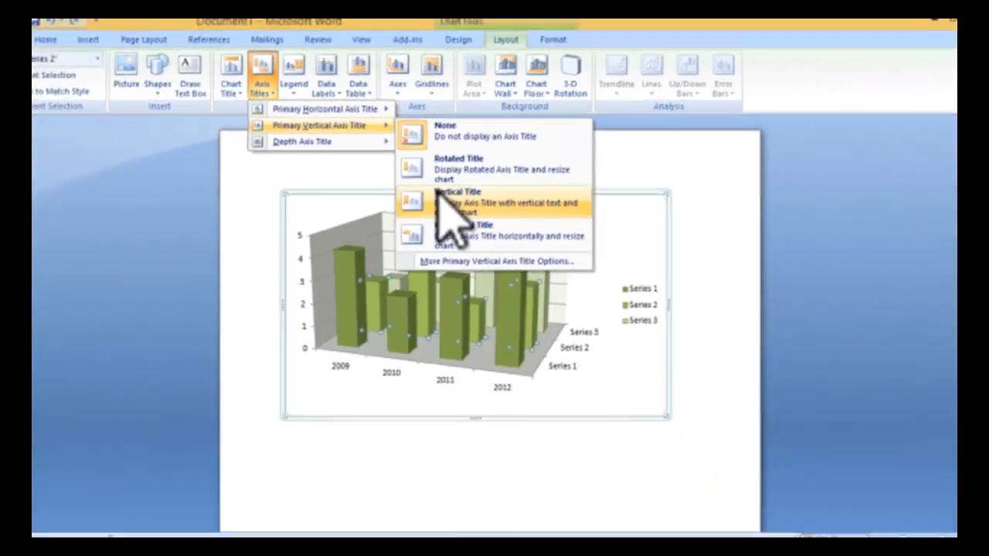
click(379, 282)
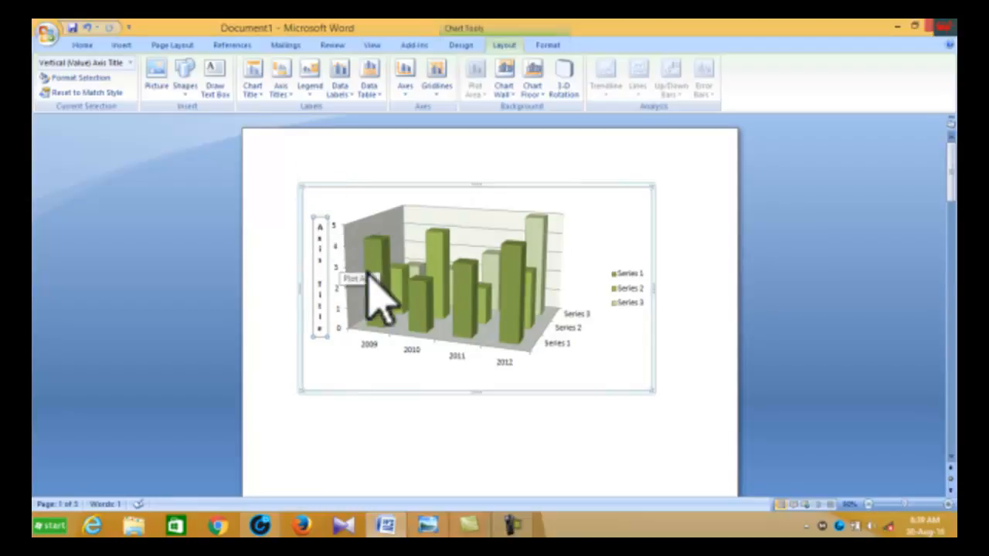
key(ctrl+z)
Step: Review the chart's legend position options without choosing one
click(398, 292)
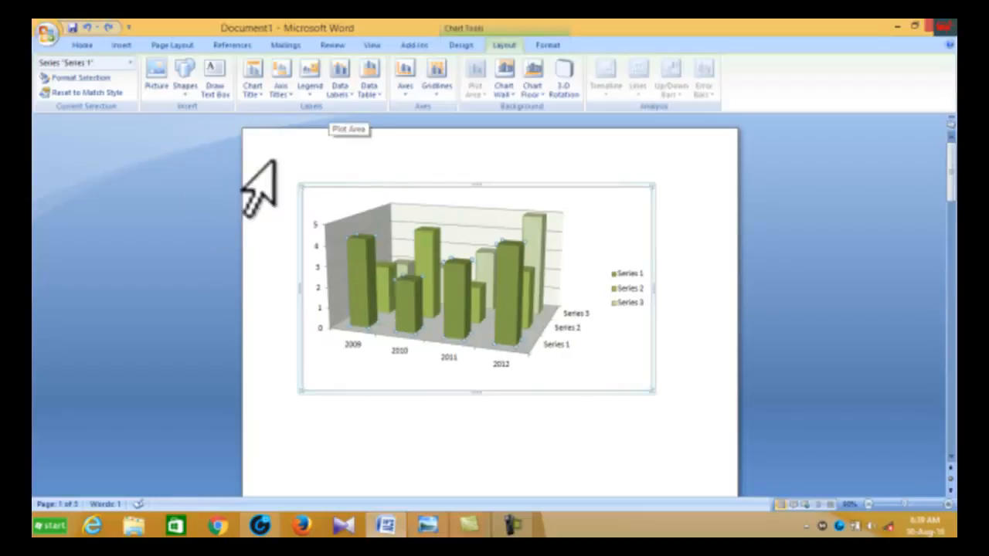
click(310, 81)
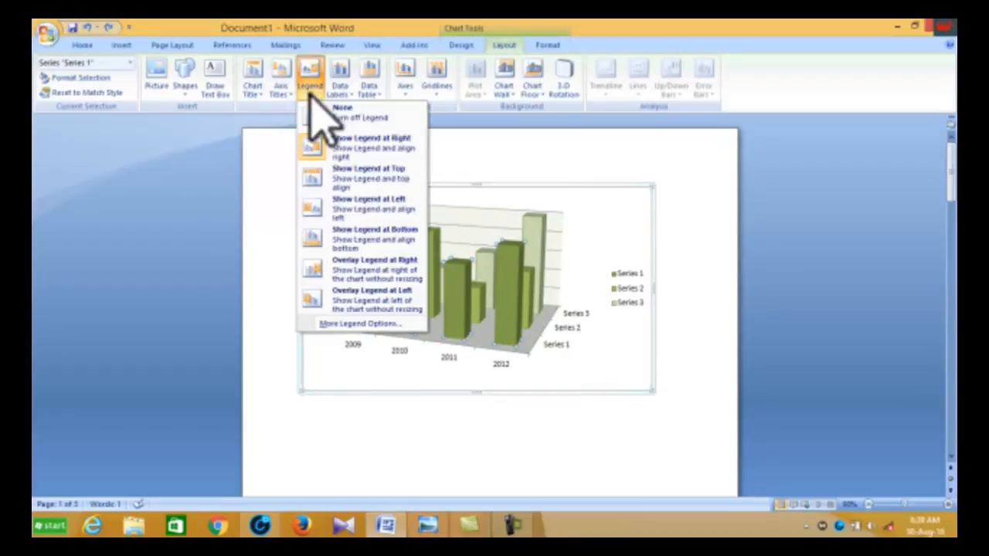
click(230, 251)
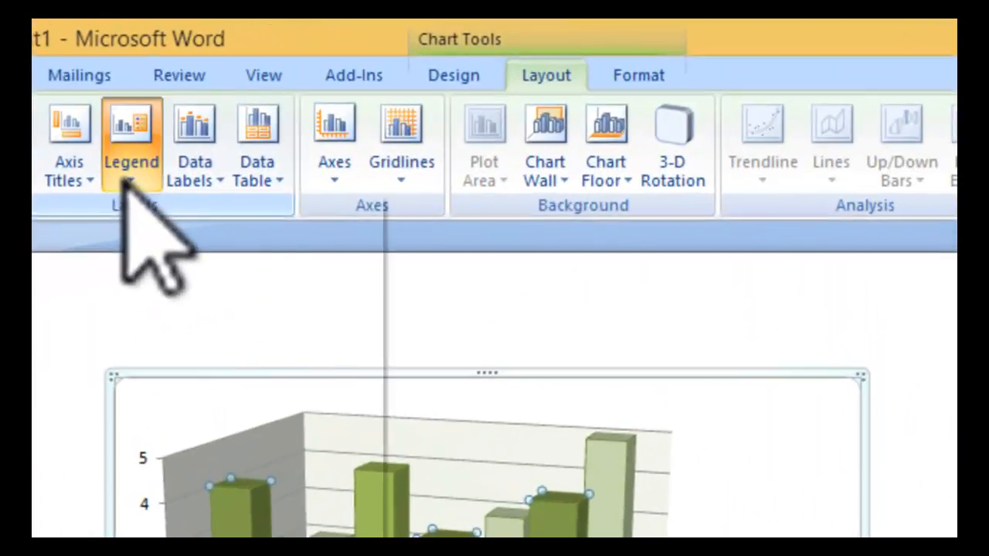
click(310, 92)
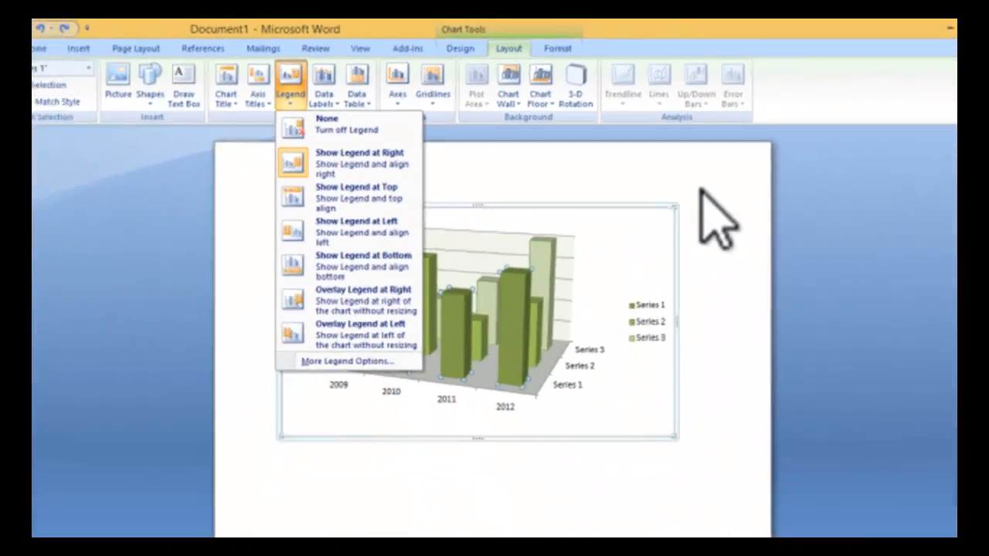
click(701, 190)
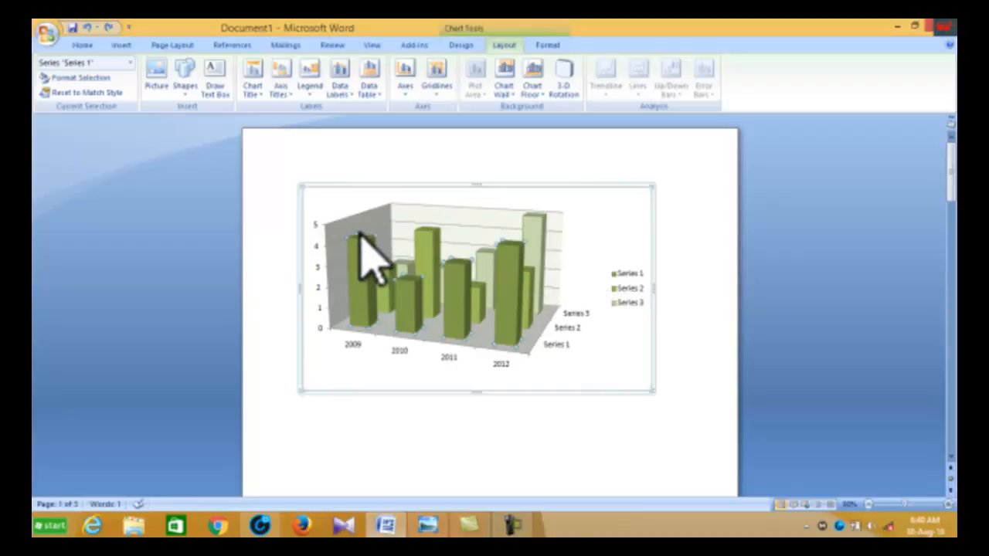
Step: Show data labels for the selected Series 1 columns
click(340, 88)
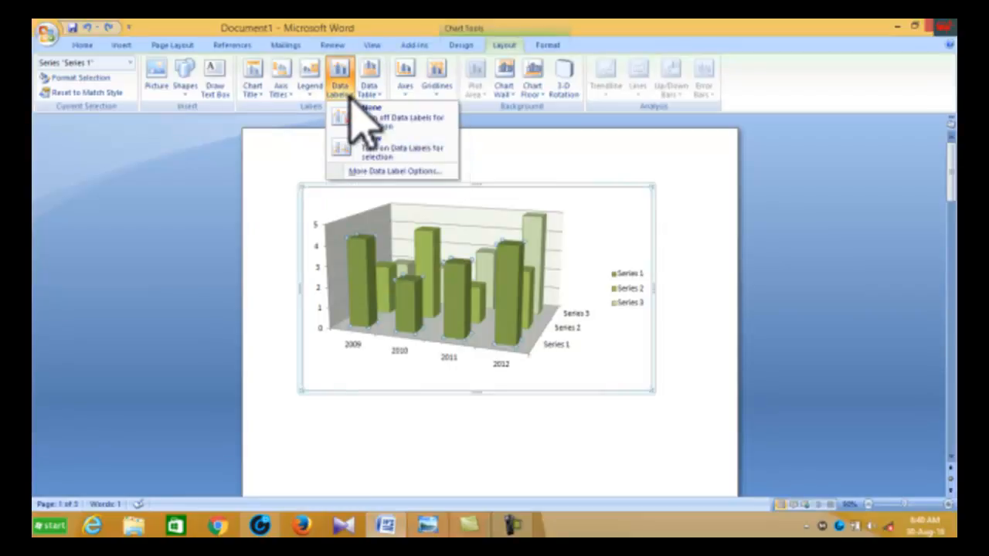
click(370, 148)
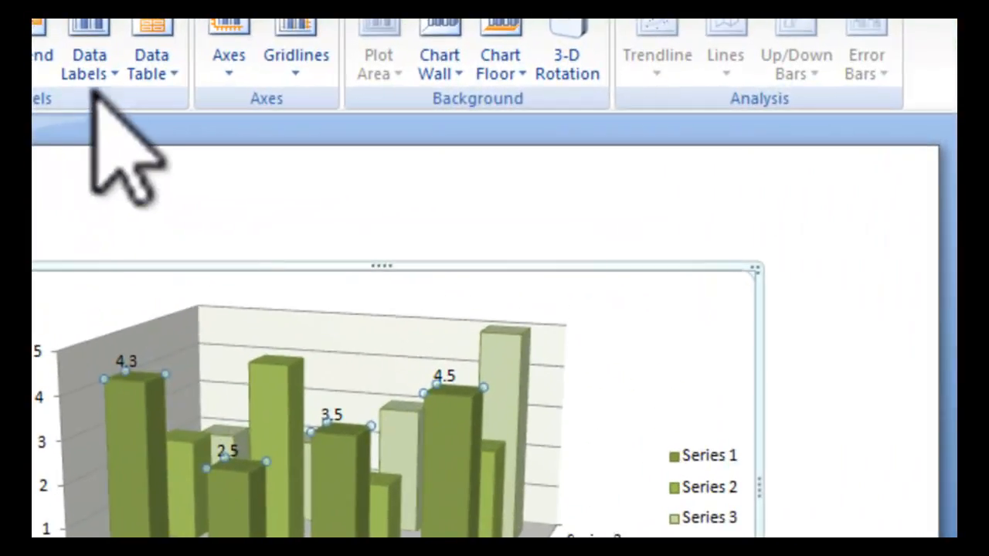
click(102, 84)
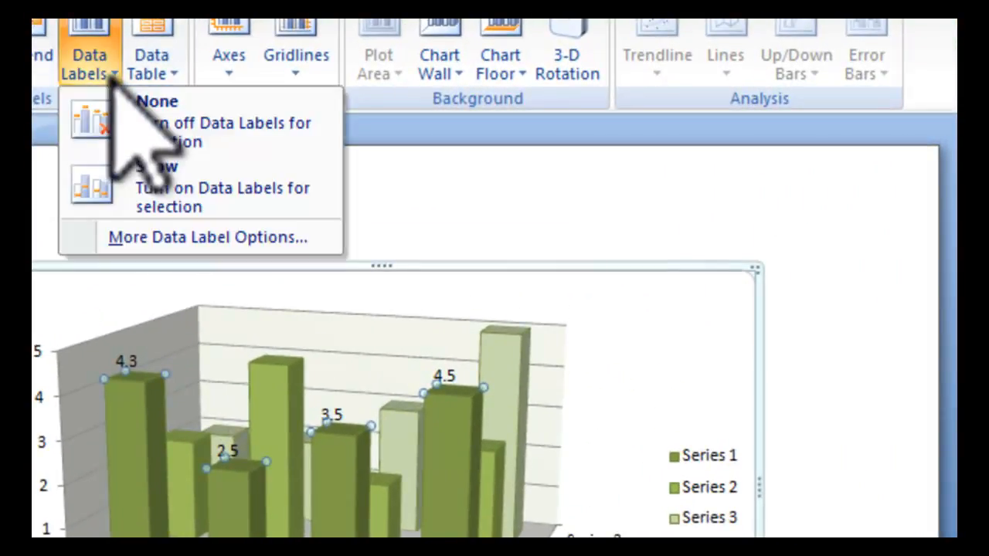
Step: Turn off the data labels for the selected series
click(123, 111)
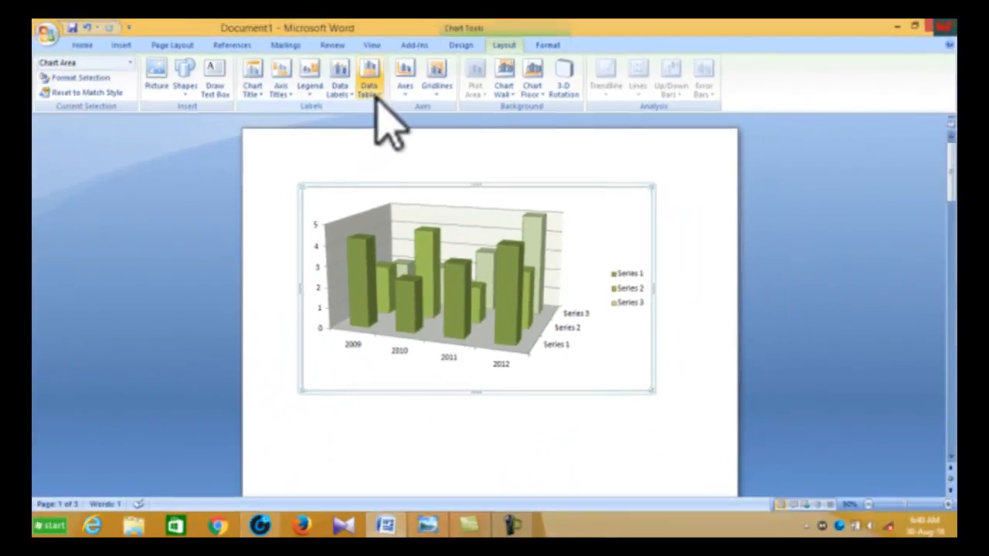
Step: Show a data table below the chart, then remove the data table again
click(151, 64)
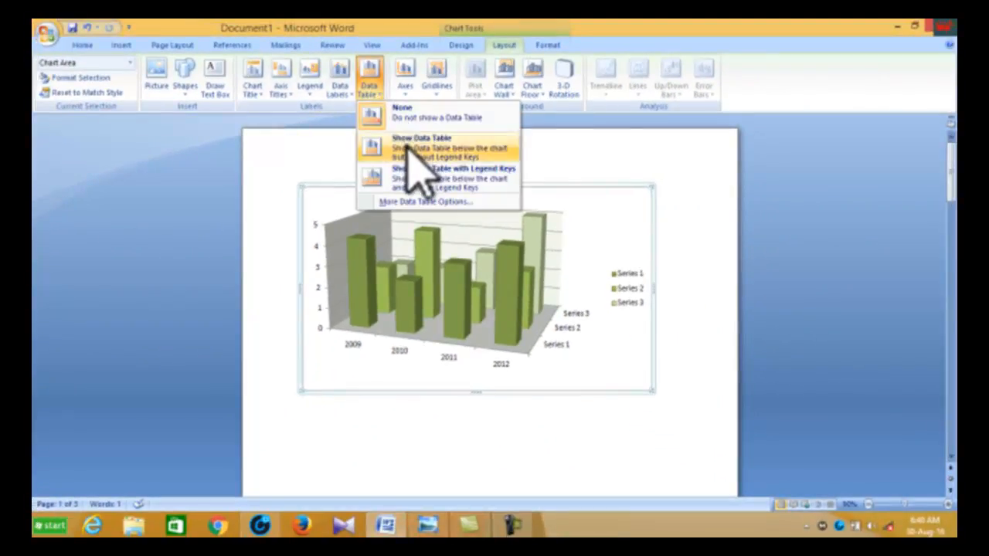
click(417, 149)
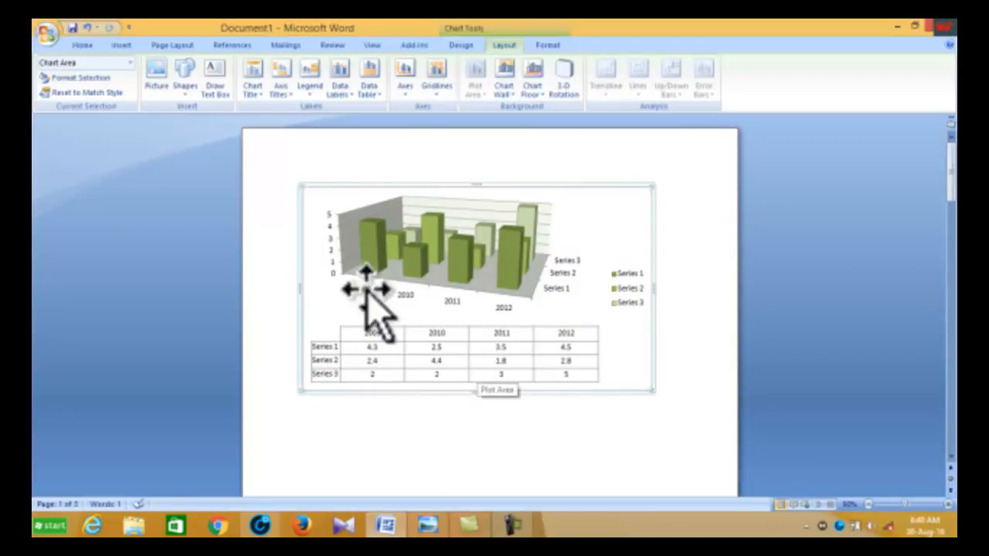
click(371, 86)
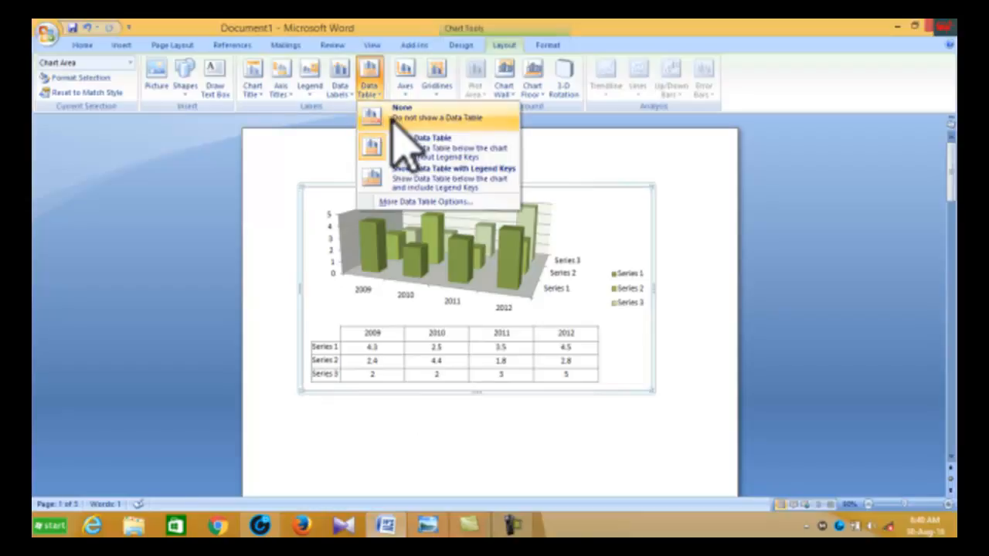
click(391, 115)
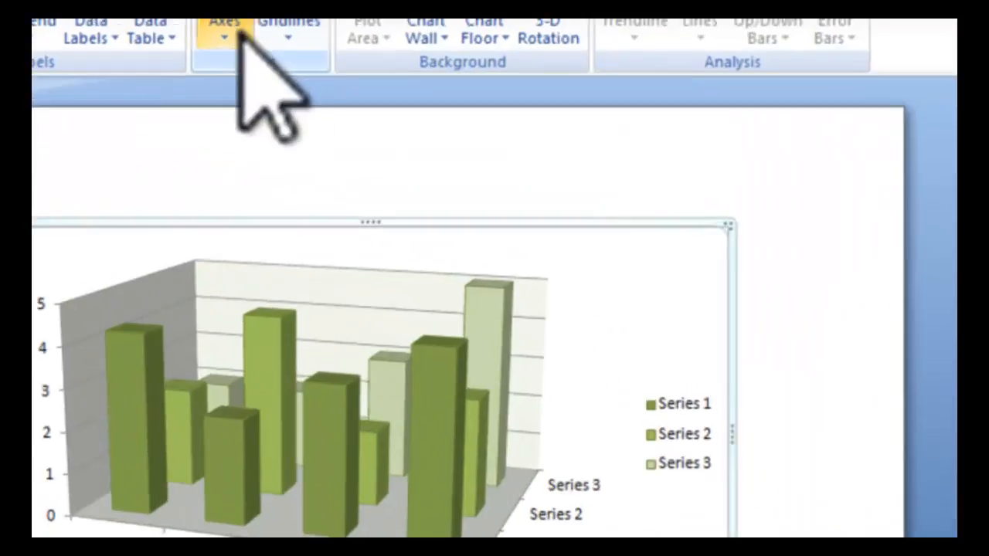
Step: Set the primary horizontal axis to display right to left
click(405, 75)
mouse_move(239, 67)
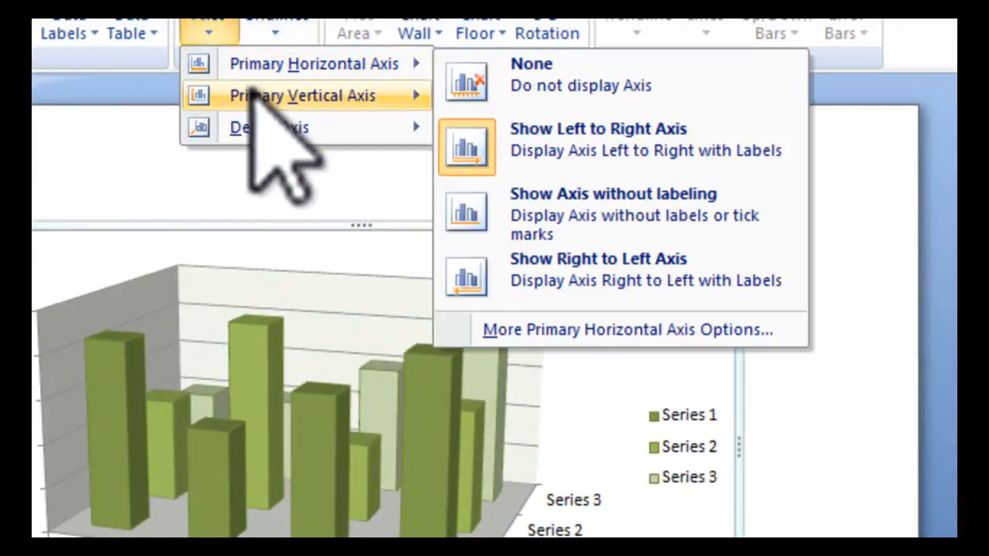
mouse_move(247, 99)
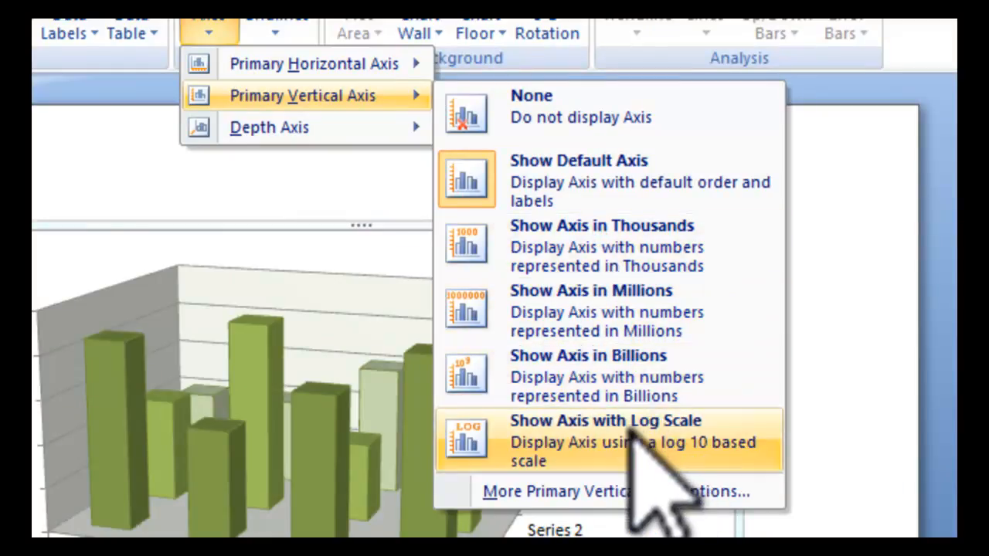
mouse_move(401, 70)
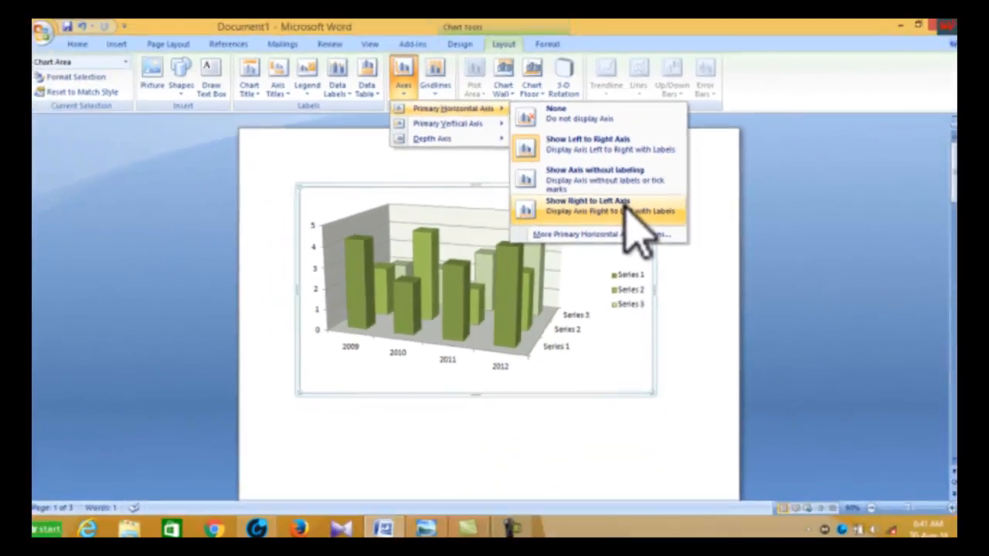
click(676, 266)
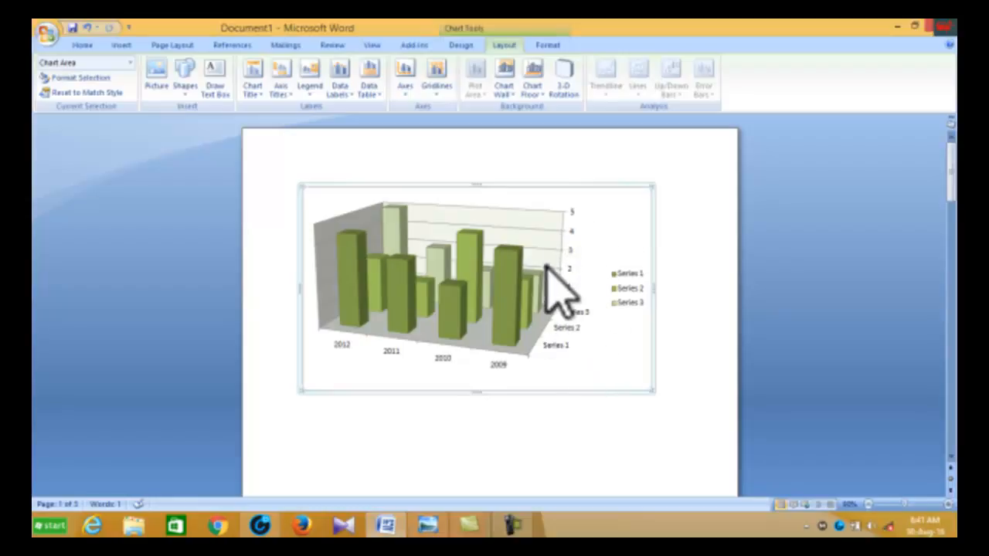
Step: Hide the primary horizontal axis
click(406, 85)
mouse_move(452, 109)
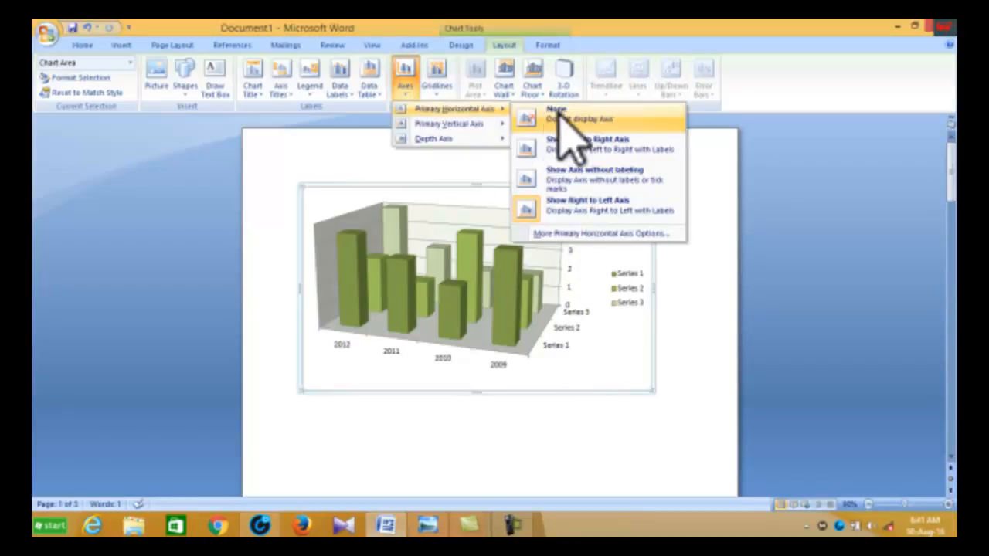
click(562, 116)
click(408, 94)
click(408, 96)
click(408, 97)
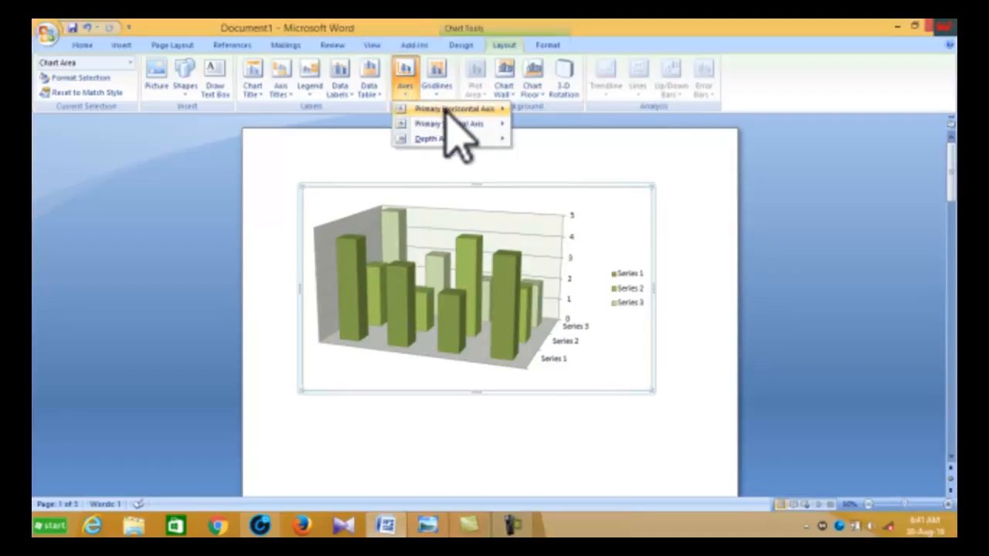
mouse_move(471, 109)
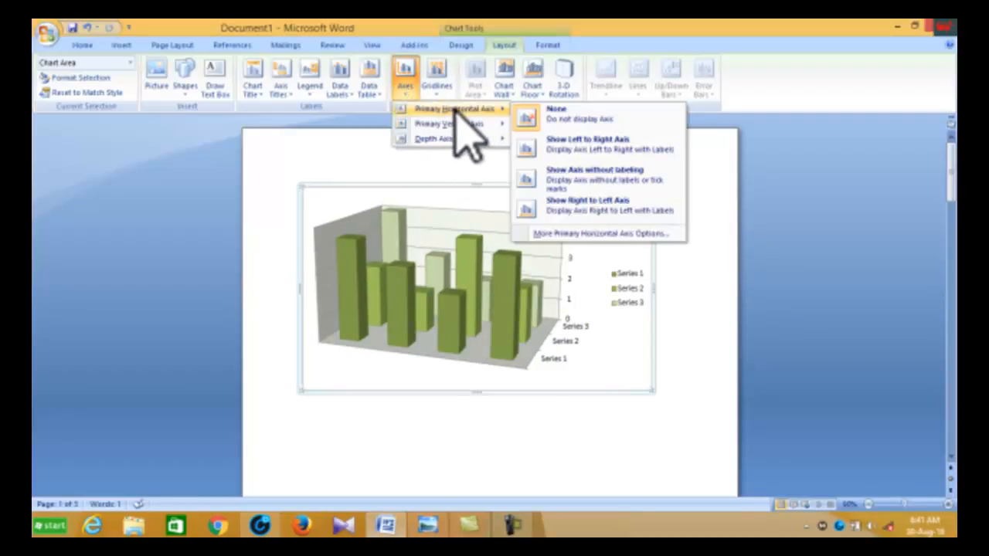
click(548, 118)
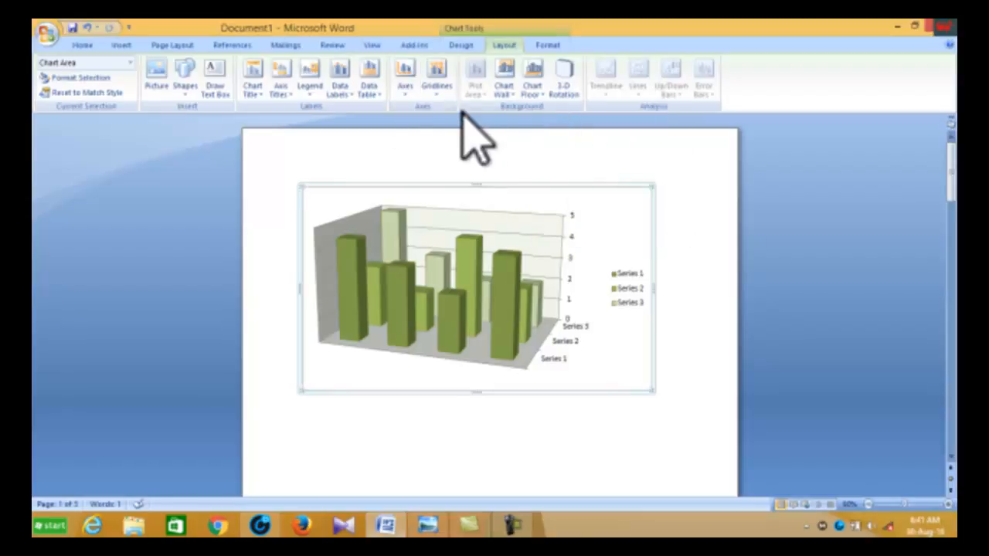
Step: Show the primary horizontal axis left to right with labels
click(405, 86)
mouse_move(473, 110)
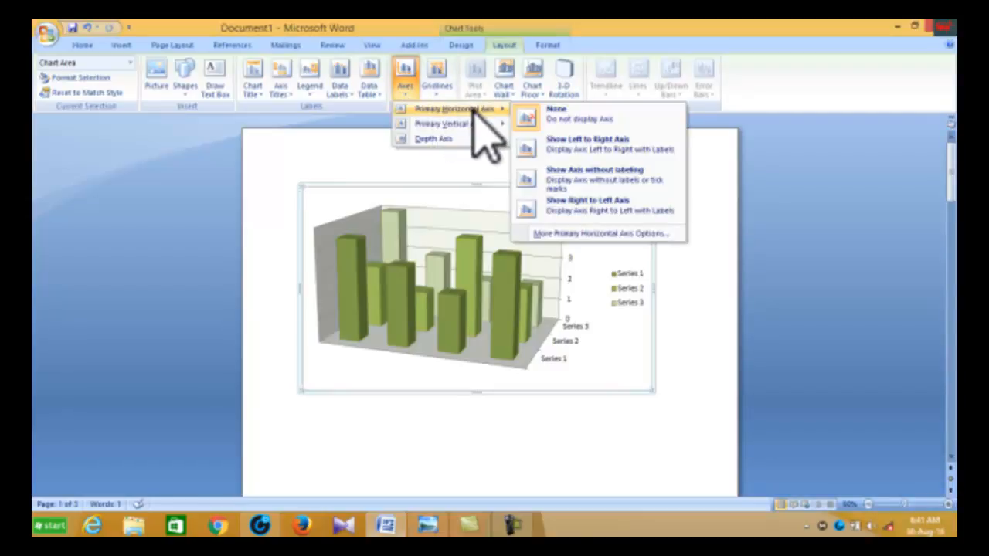
click(572, 145)
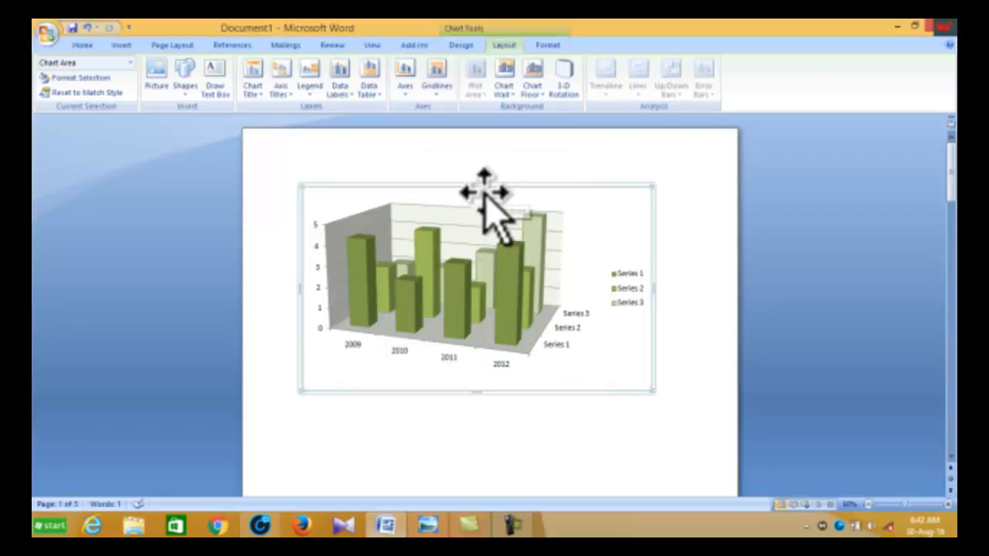
Step: Review the primary horizontal gridline options without choosing one
click(436, 86)
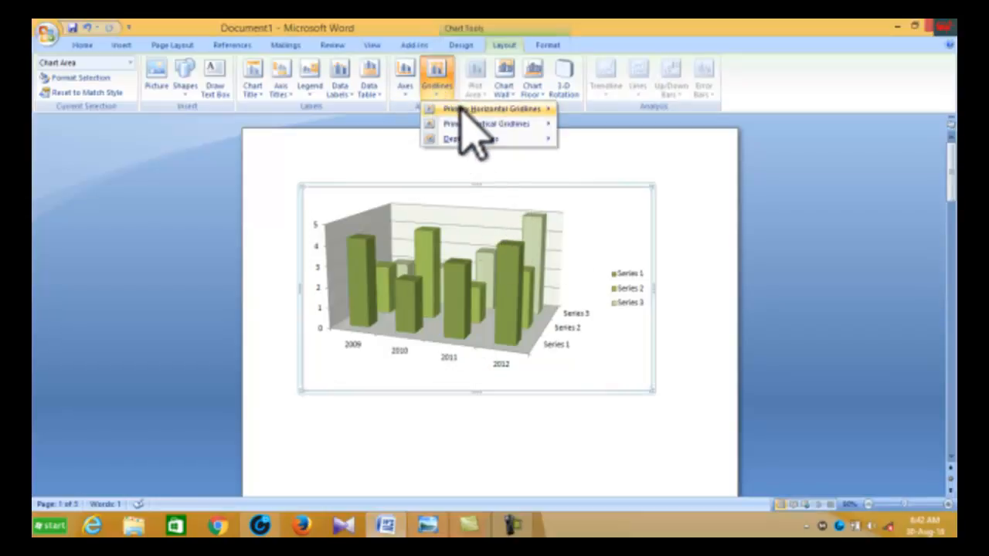
mouse_move(460, 108)
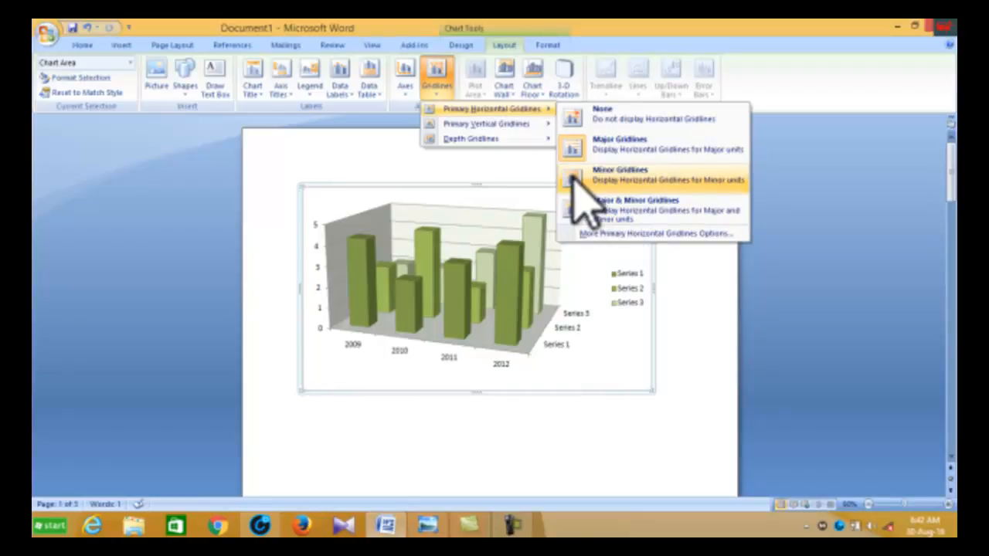
click(664, 357)
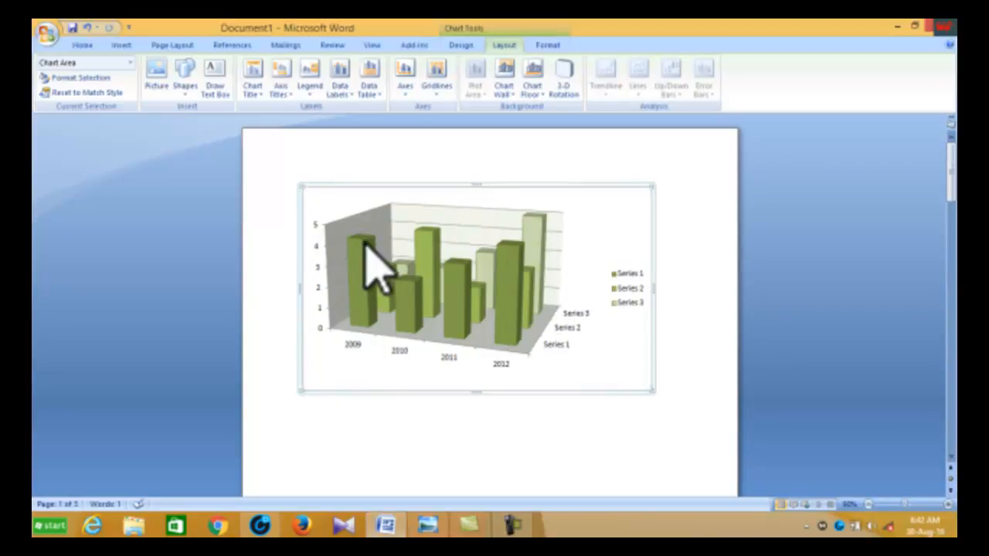
Step: Clear the chart wall, then show the chart wall with its default fill again
click(508, 92)
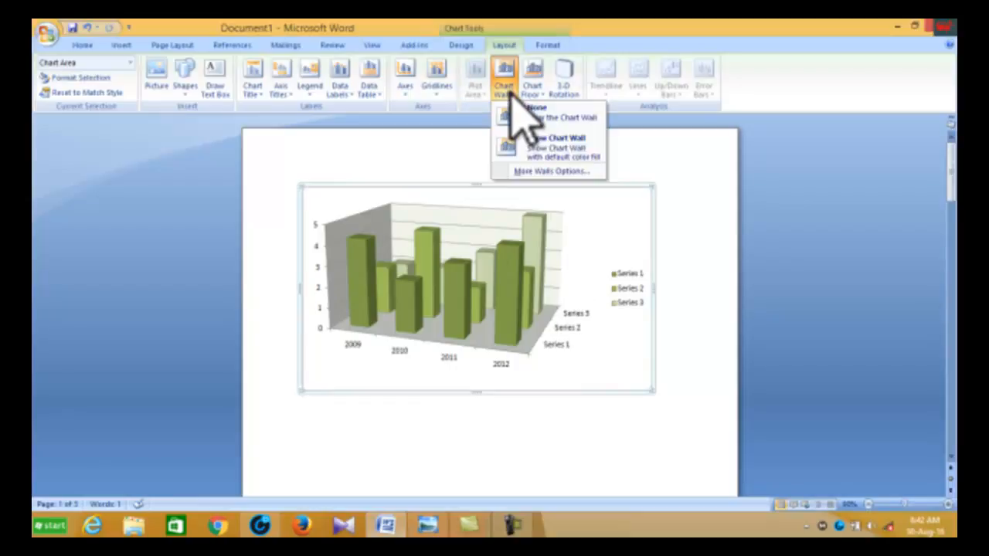
click(529, 124)
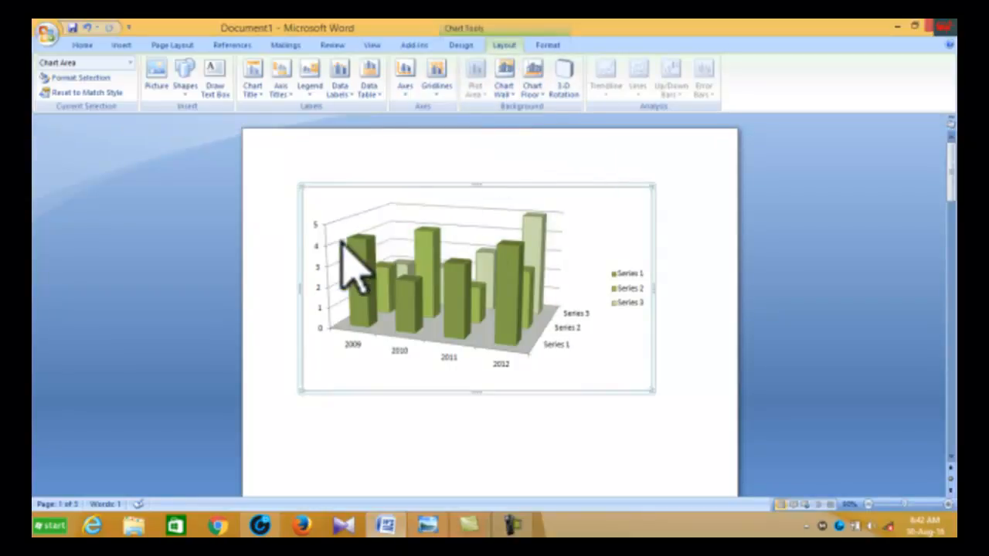
click(508, 91)
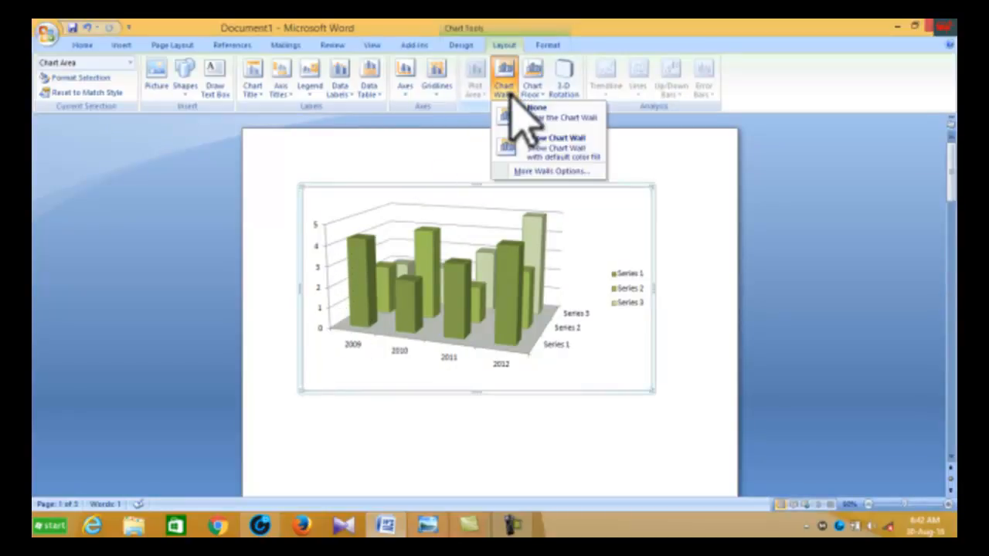
click(550, 151)
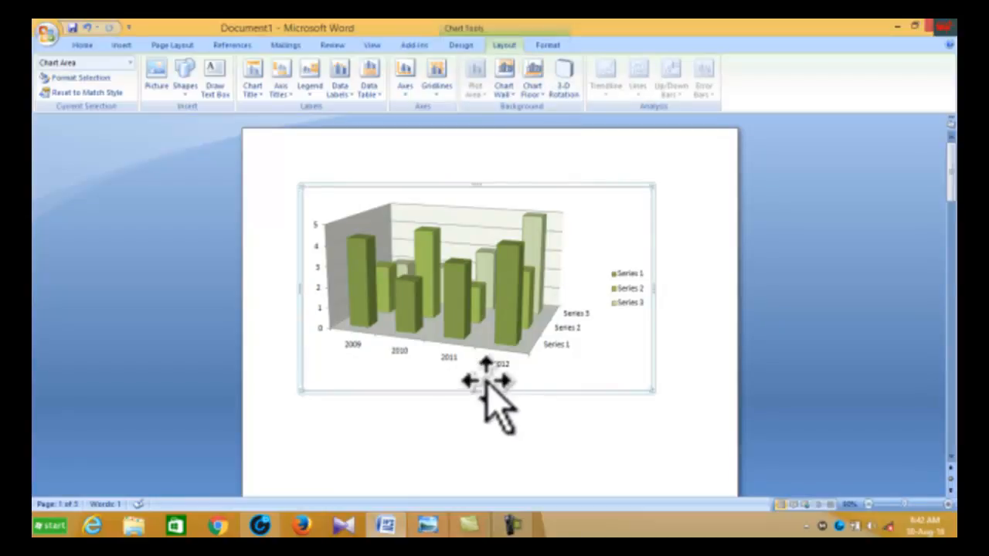
Step: Clear the chart floor, then show the chart floor with its default fill again
click(537, 91)
click(565, 118)
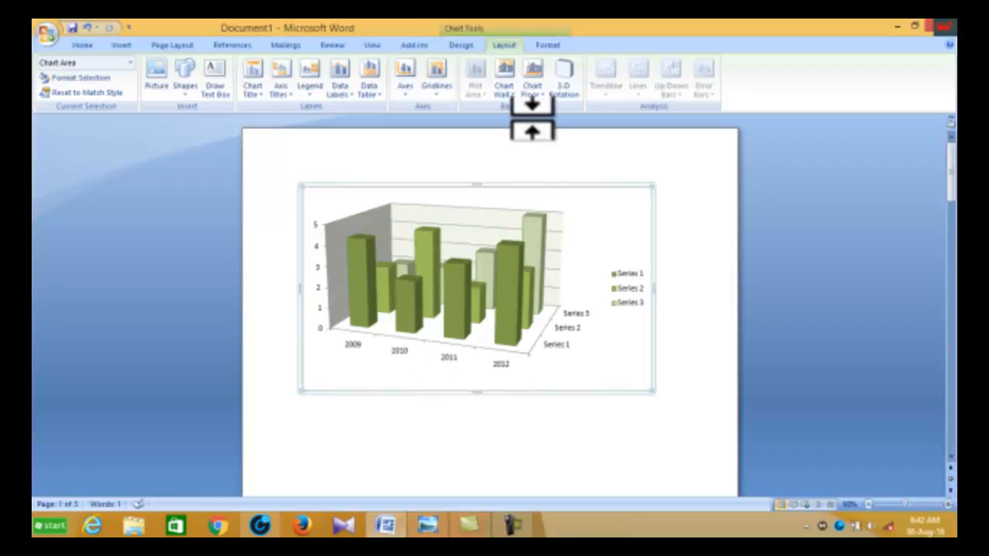
click(533, 89)
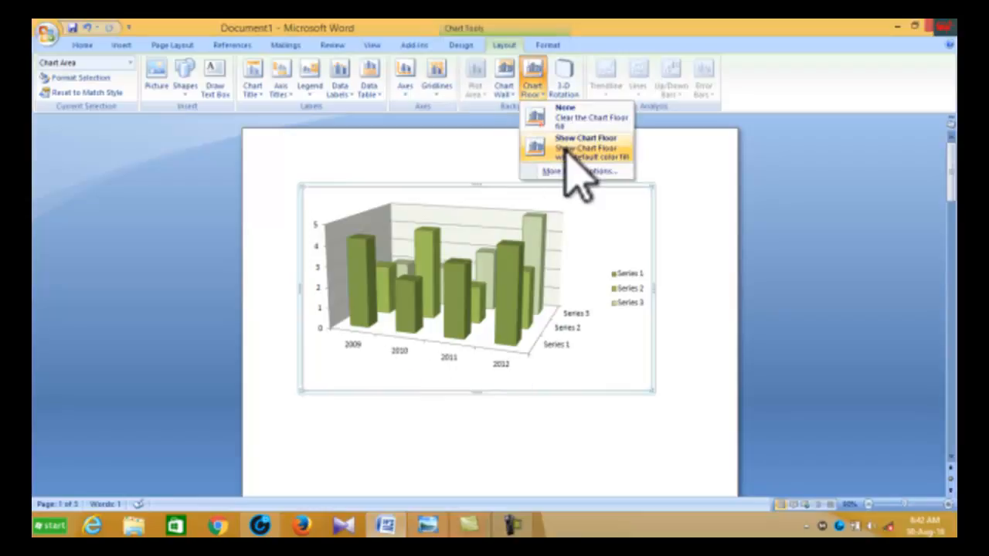
click(566, 150)
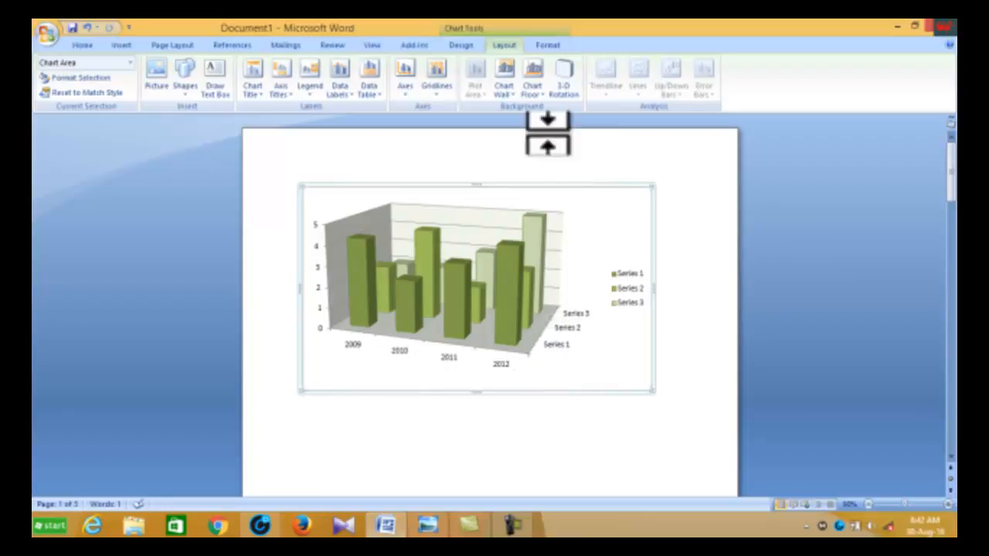
Step: Apply a top bevel to the chart area in the 3-D format settings, then remove it and close the dialog
click(566, 77)
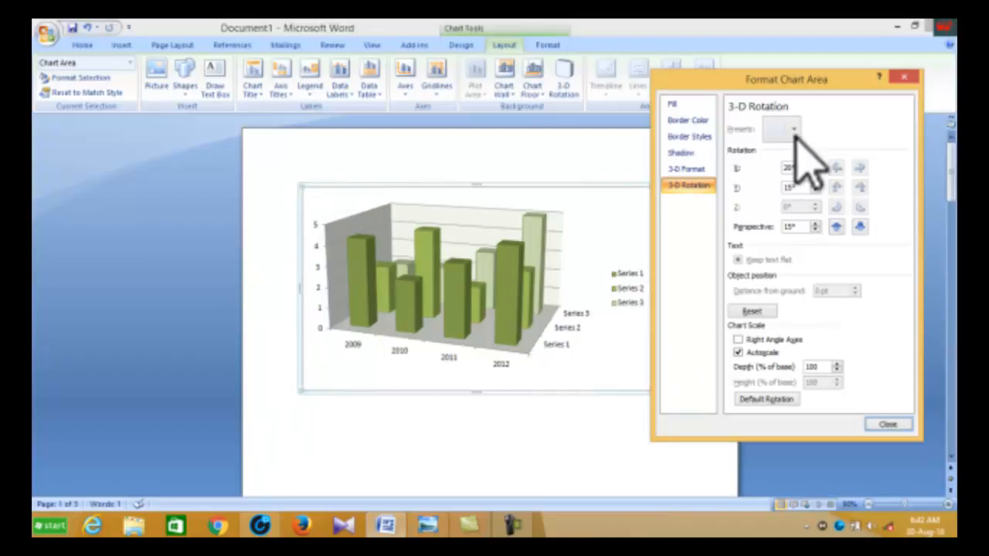
click(686, 168)
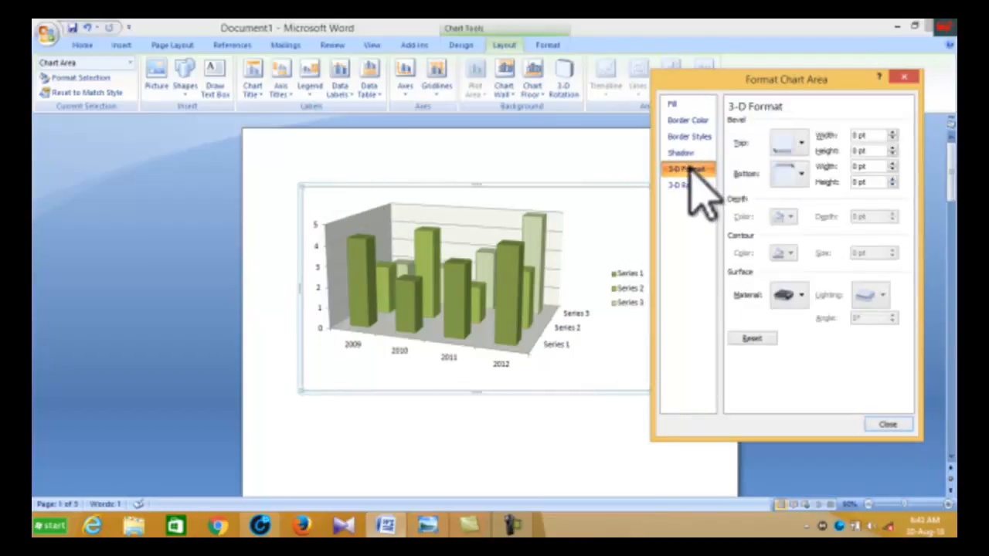
click(804, 141)
click(805, 142)
click(804, 142)
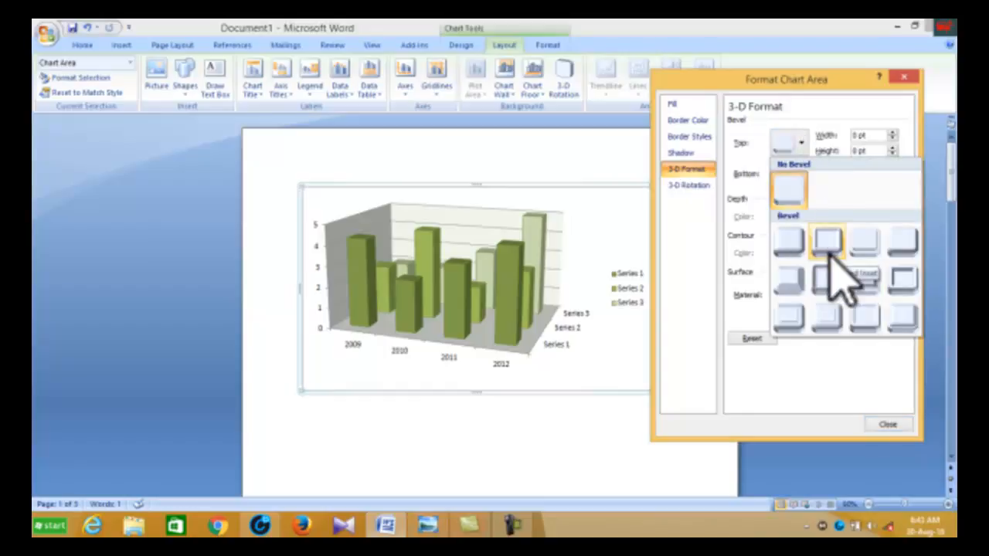
click(788, 290)
click(790, 295)
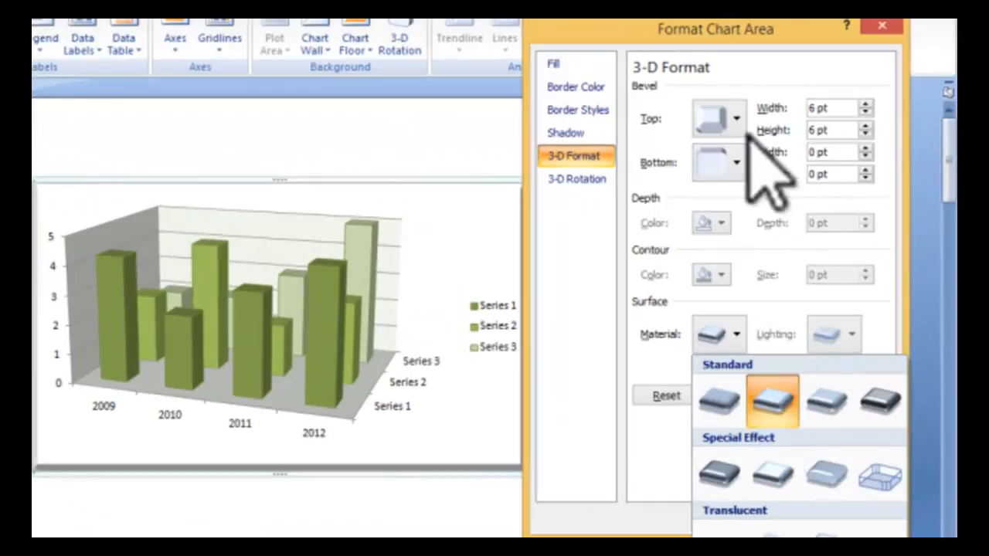
click(799, 142)
click(722, 189)
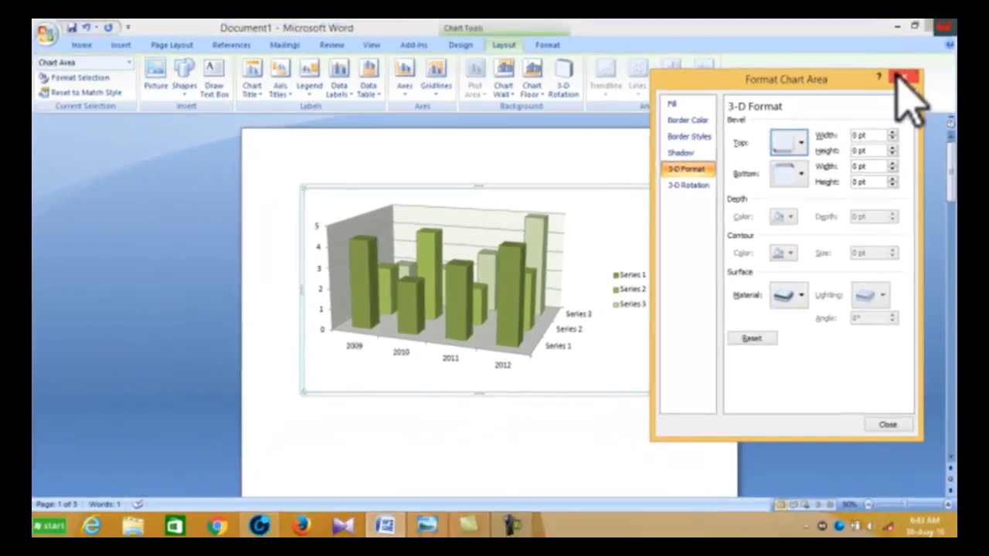
click(881, 26)
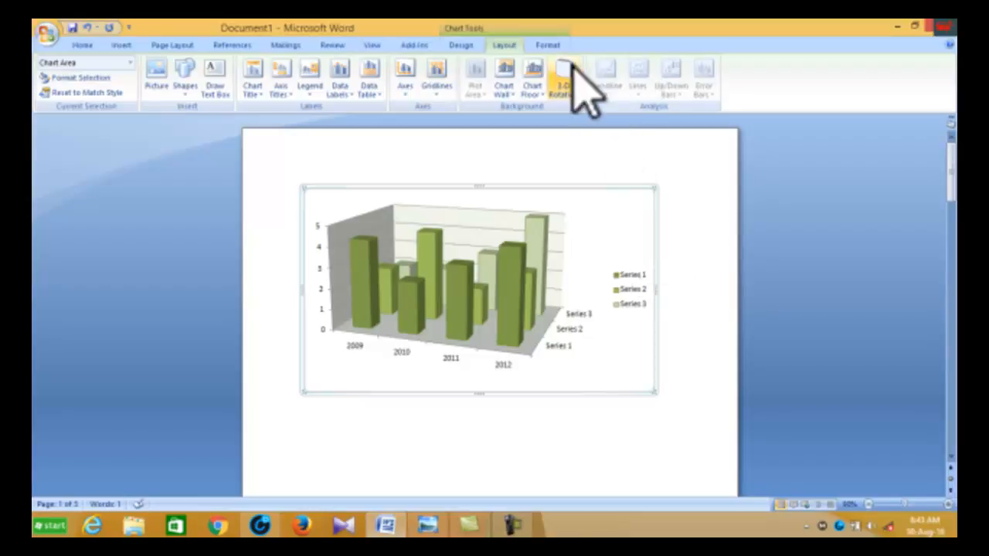
Step: Browse the chart area's shape style gallery without applying a style
click(547, 44)
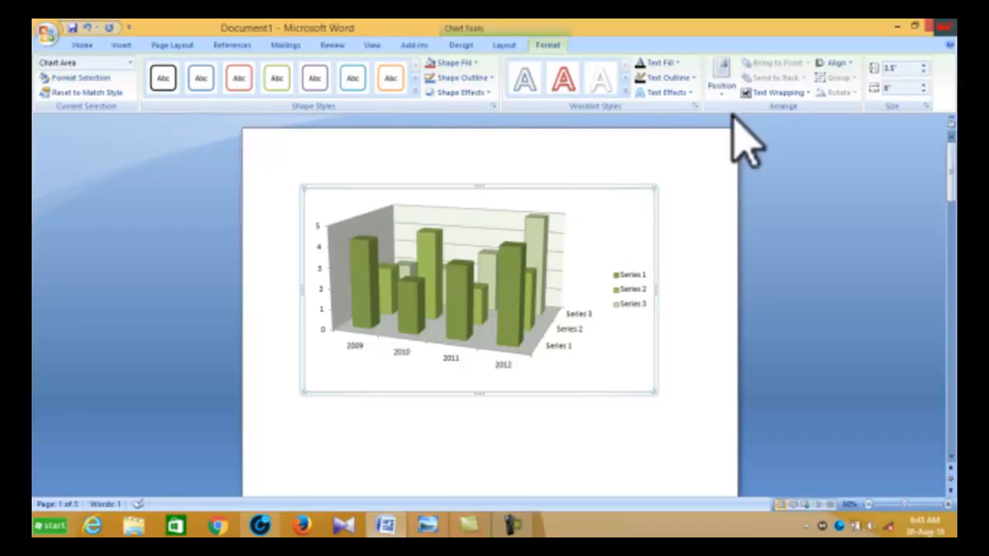
click(414, 92)
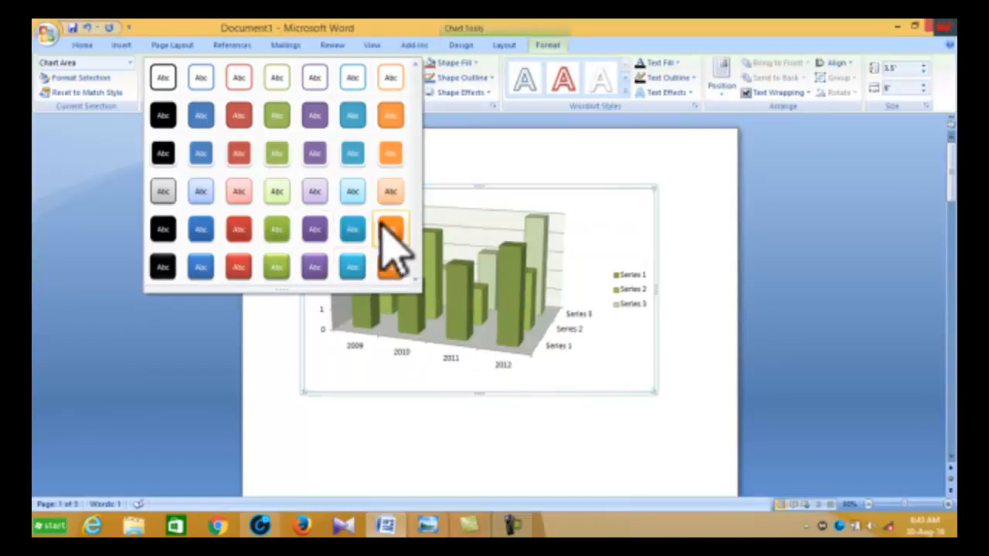
click(571, 152)
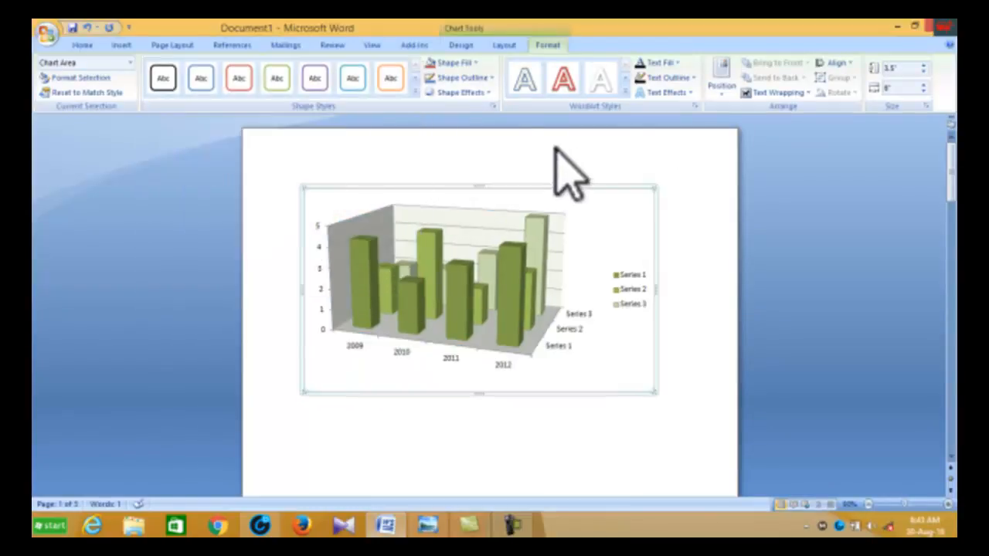
Step: Preview shape fill colours on the chart area without applying one
click(471, 63)
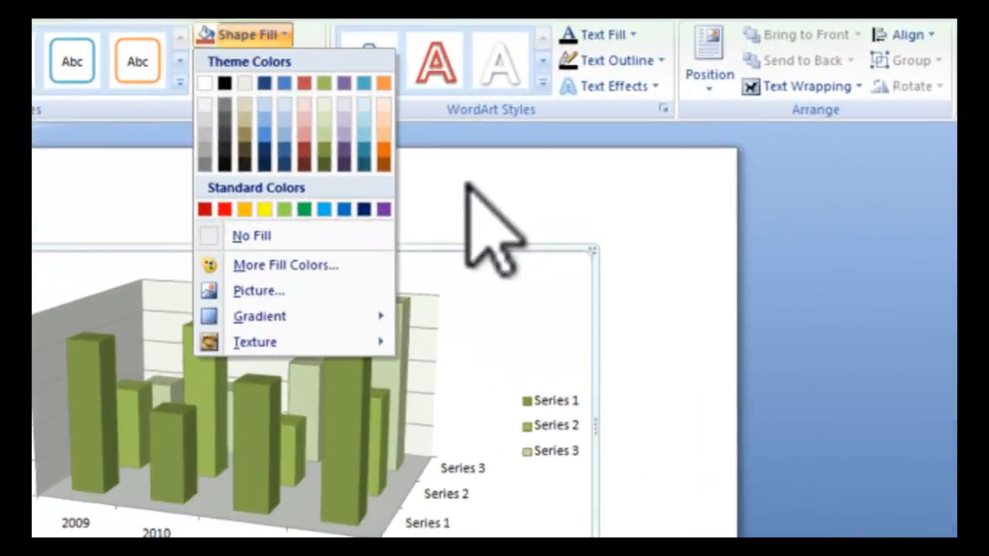
click(581, 154)
Step: Browse the WordArt style gallery and text fill colours and textures for the chart text without applying any
click(528, 82)
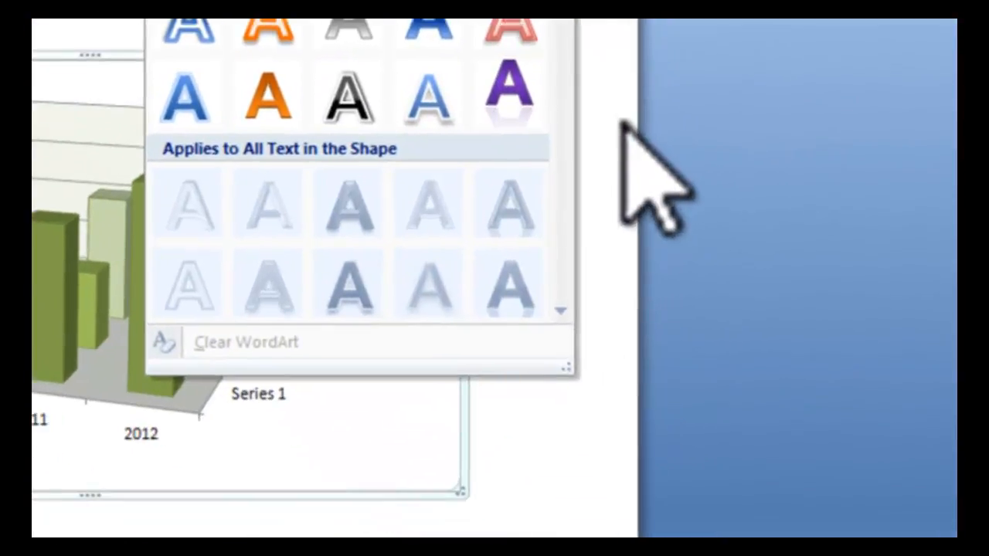
click(733, 314)
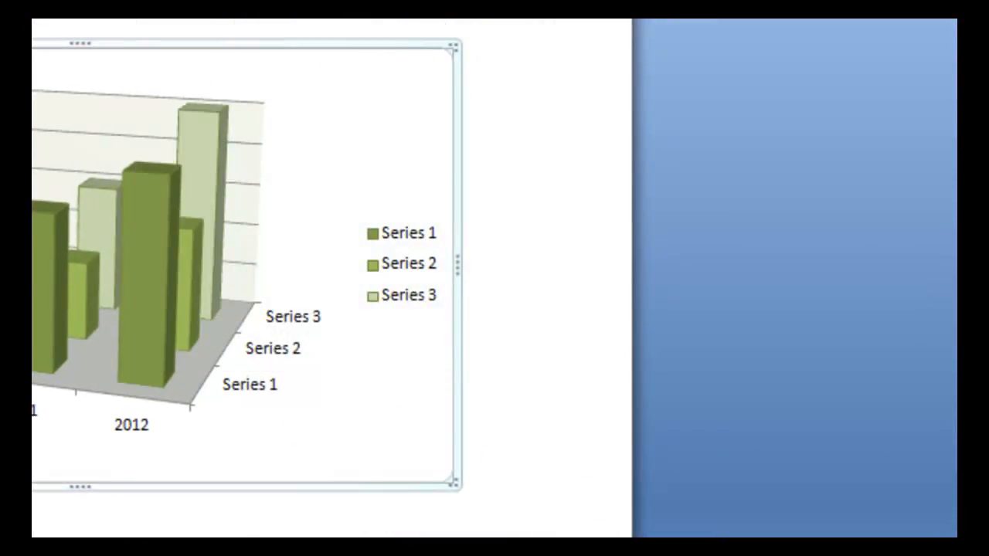
click(432, 19)
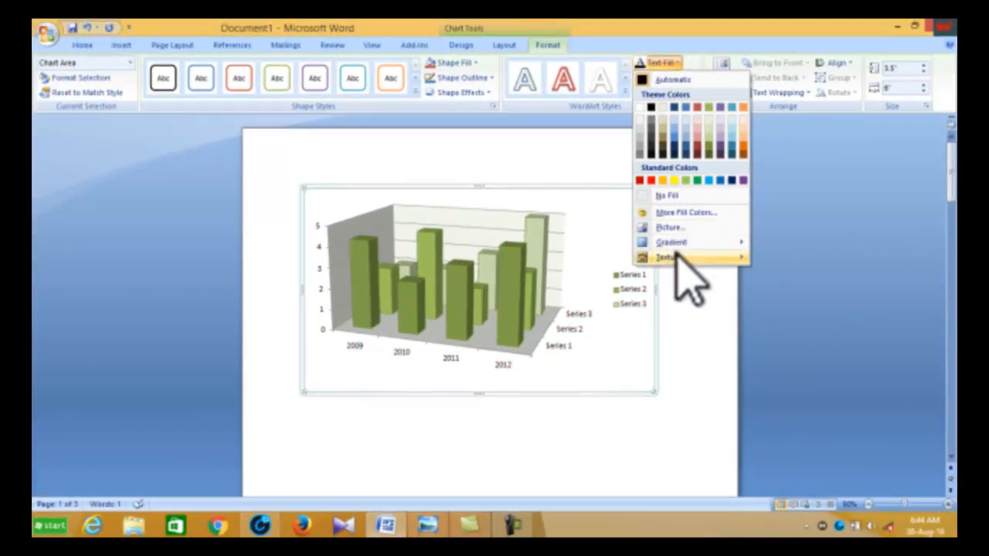
mouse_move(674, 256)
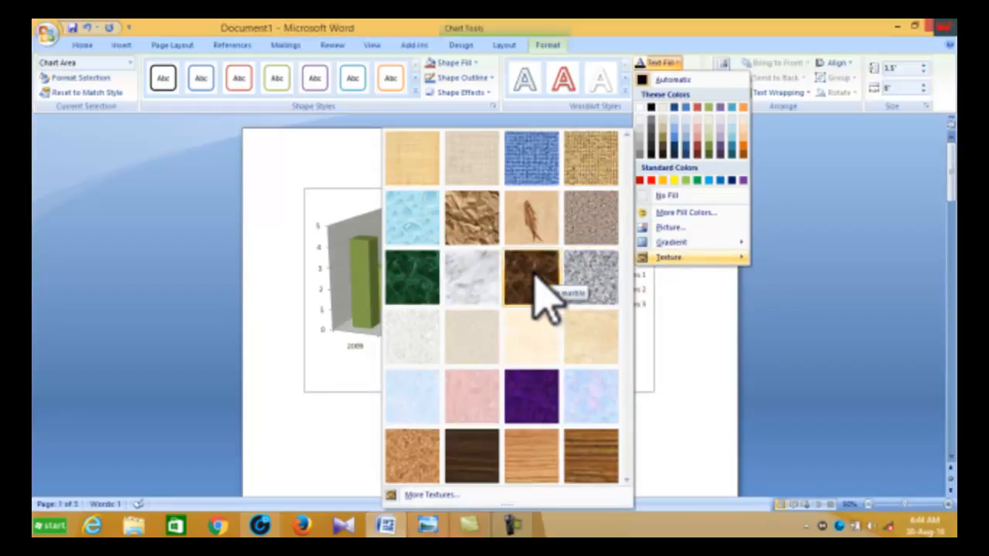
click(695, 323)
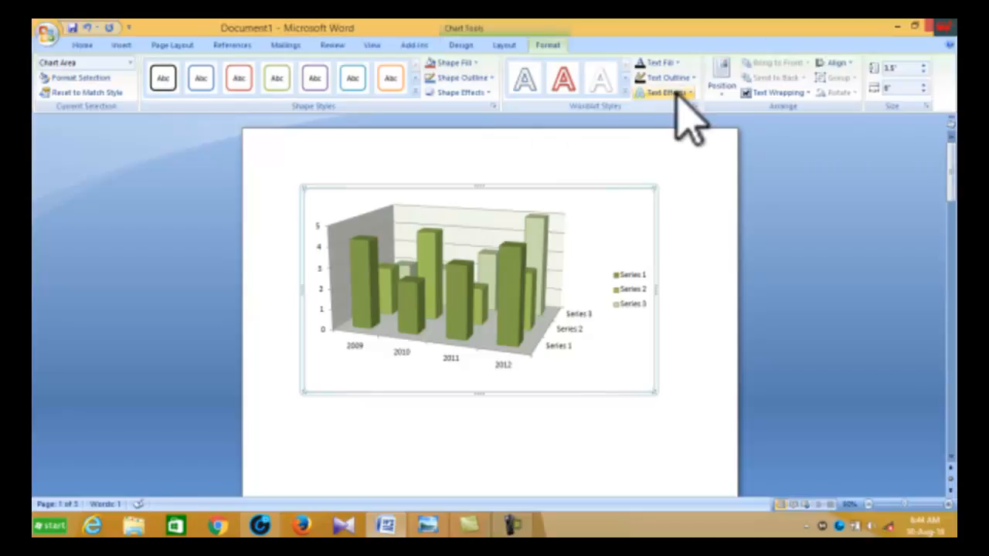
Step: Open the chart's position and text wrapping options
click(722, 90)
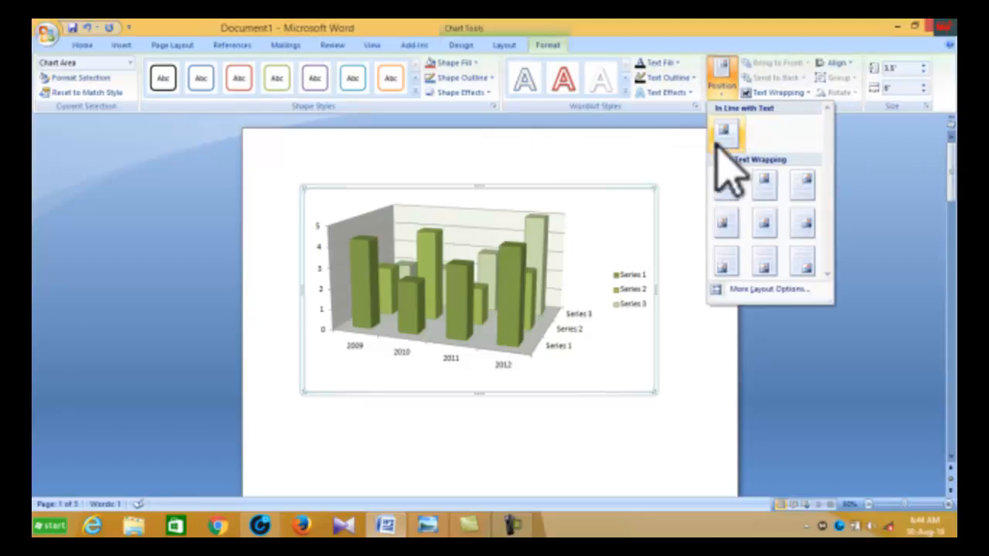